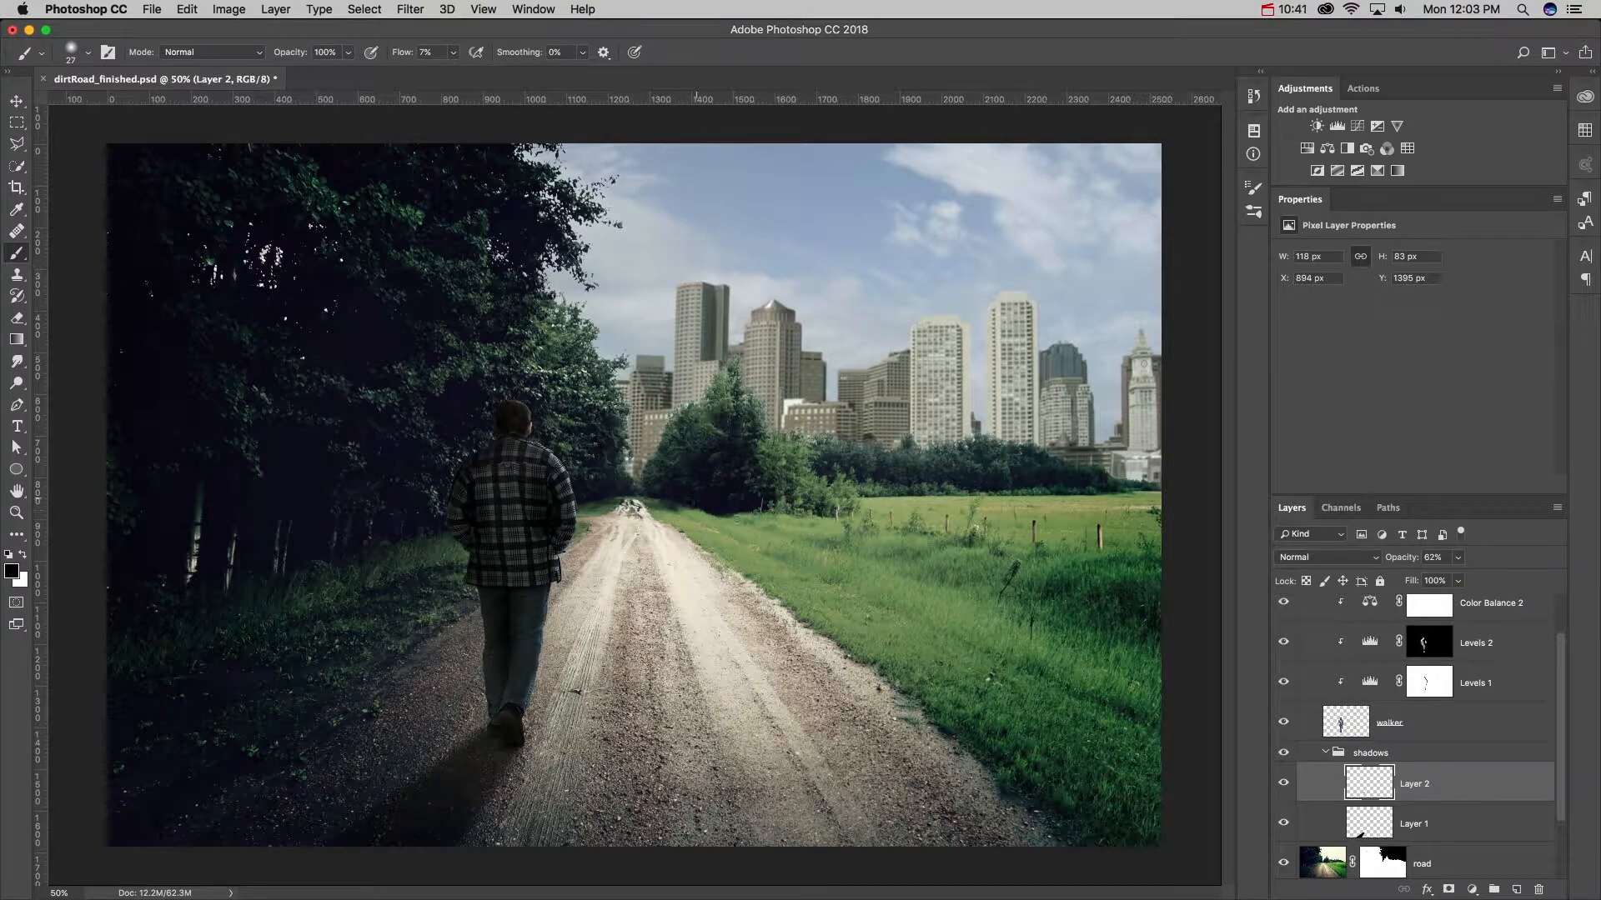
- Collapse the shadows group and Group 1, and add a Gradient Map adjustment above Hue/Saturation 1 in the global group
{"action": "left_click", "coordinate": [1326, 753]}
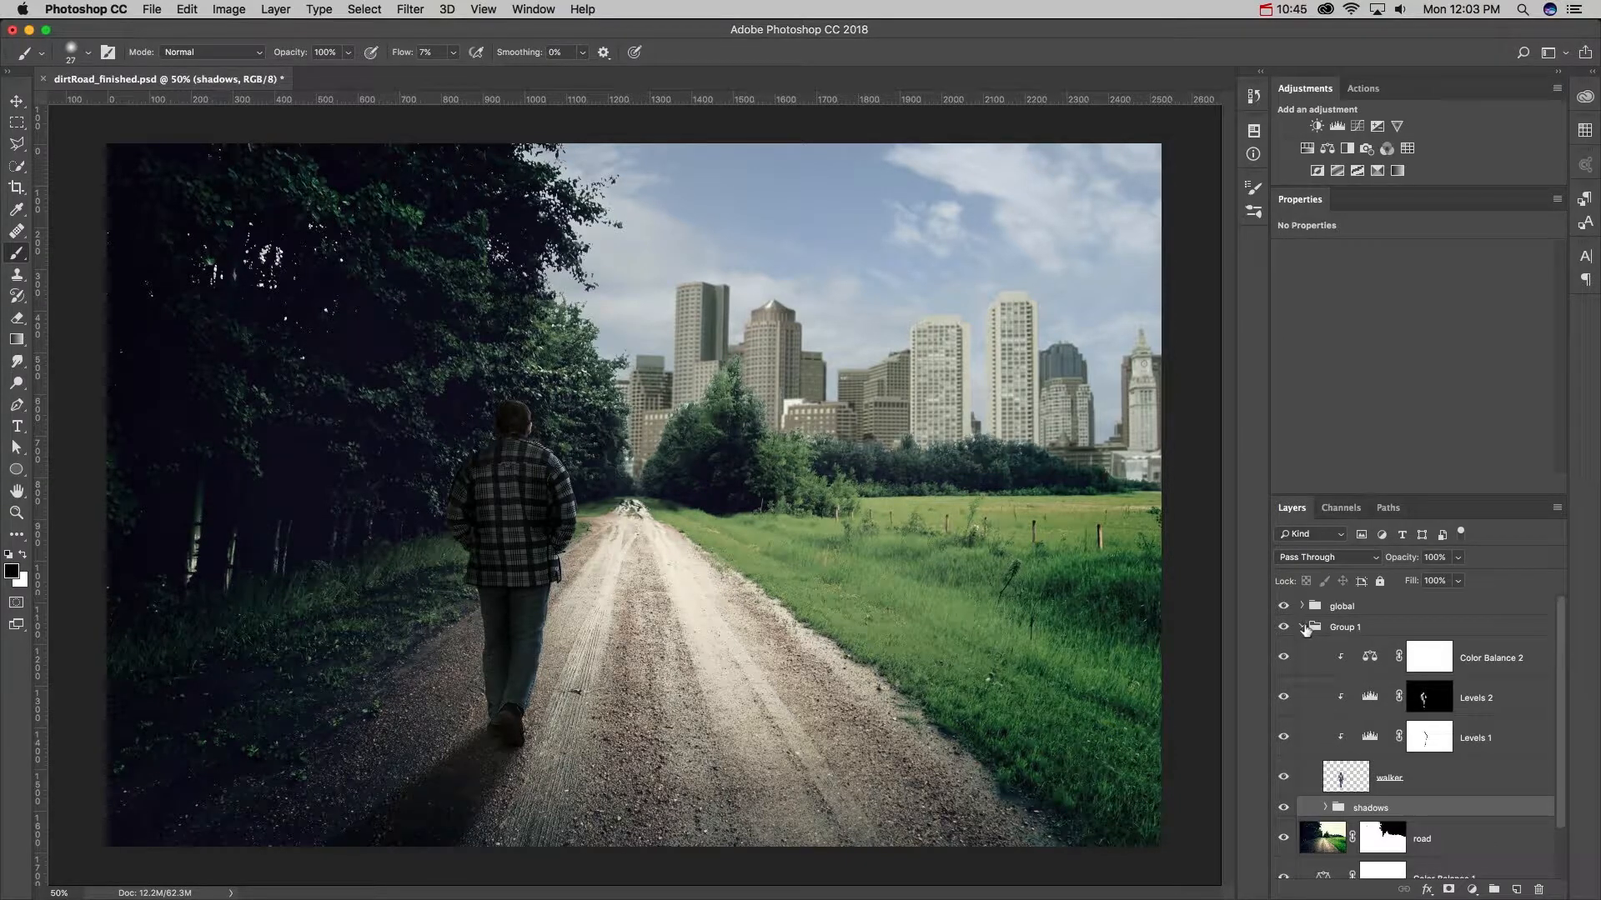
{"action": "left_click", "coordinate": [1303, 627]}
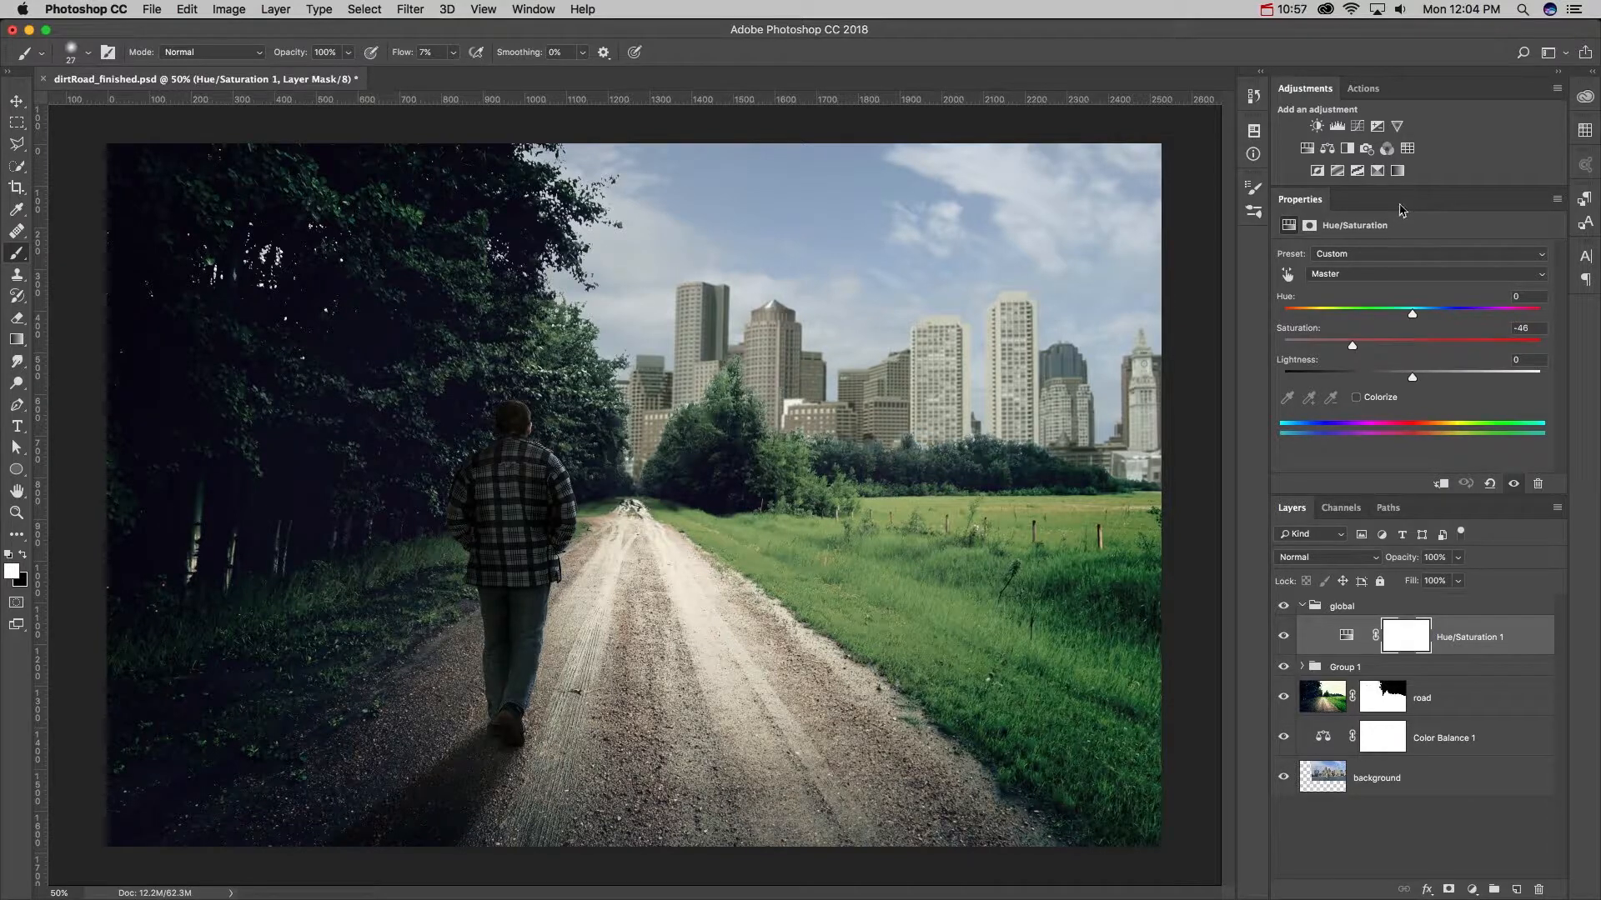
{"action": "left_click", "coordinate": [1398, 171]}
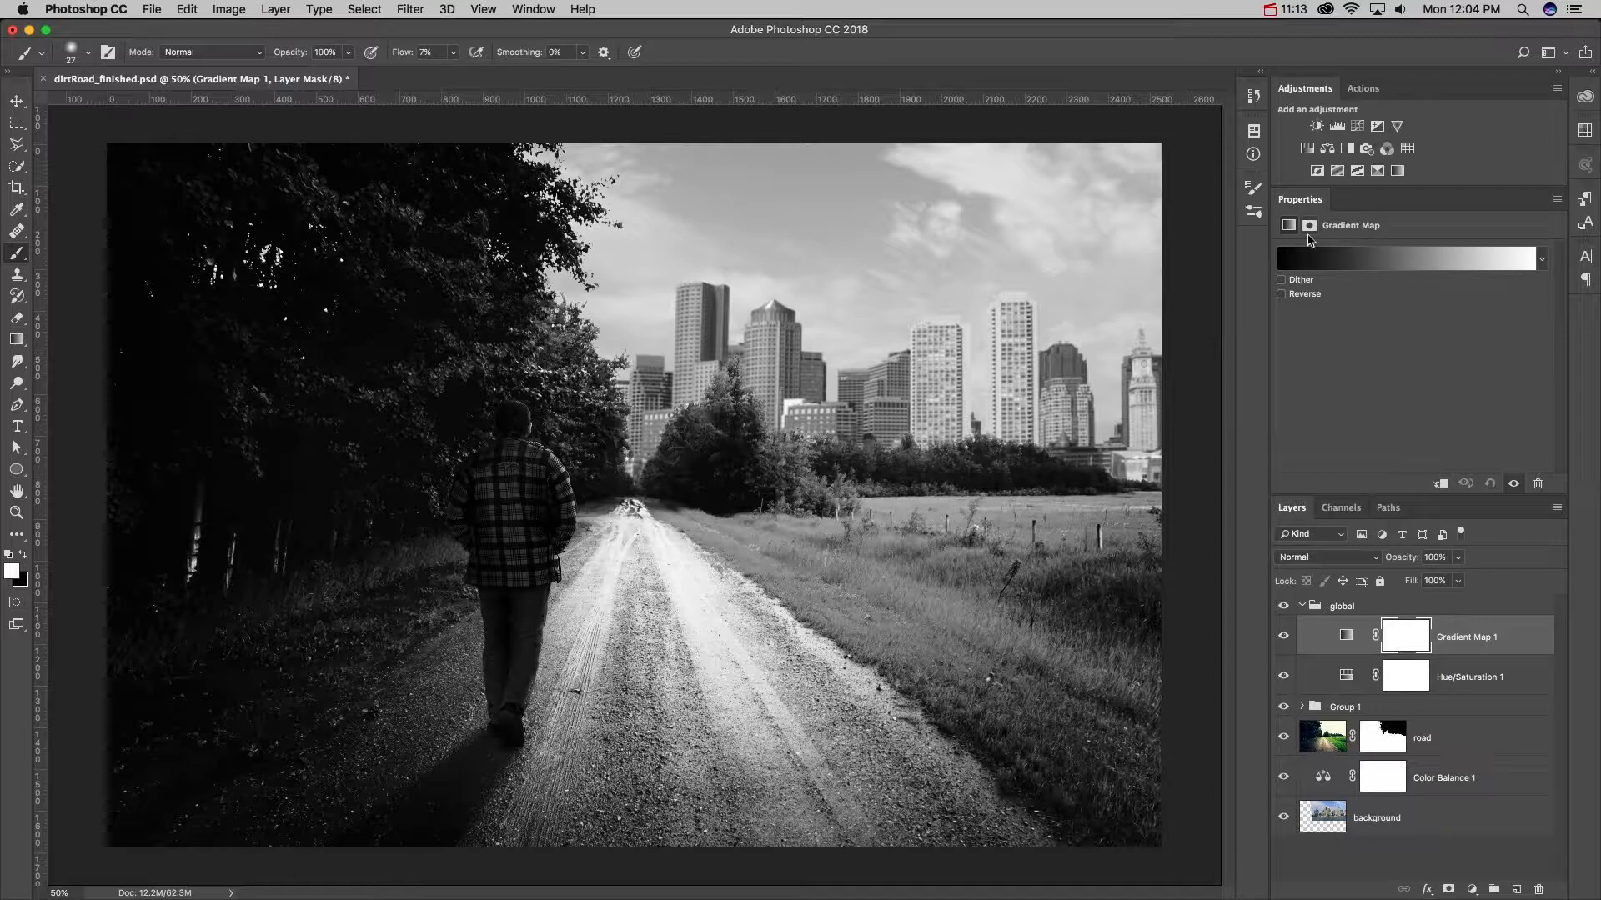
- Edit the gradient map's colours and set its dark end stop to a deep navy blue with a hue of 212
{"action": "left_click", "coordinate": [1368, 258]}
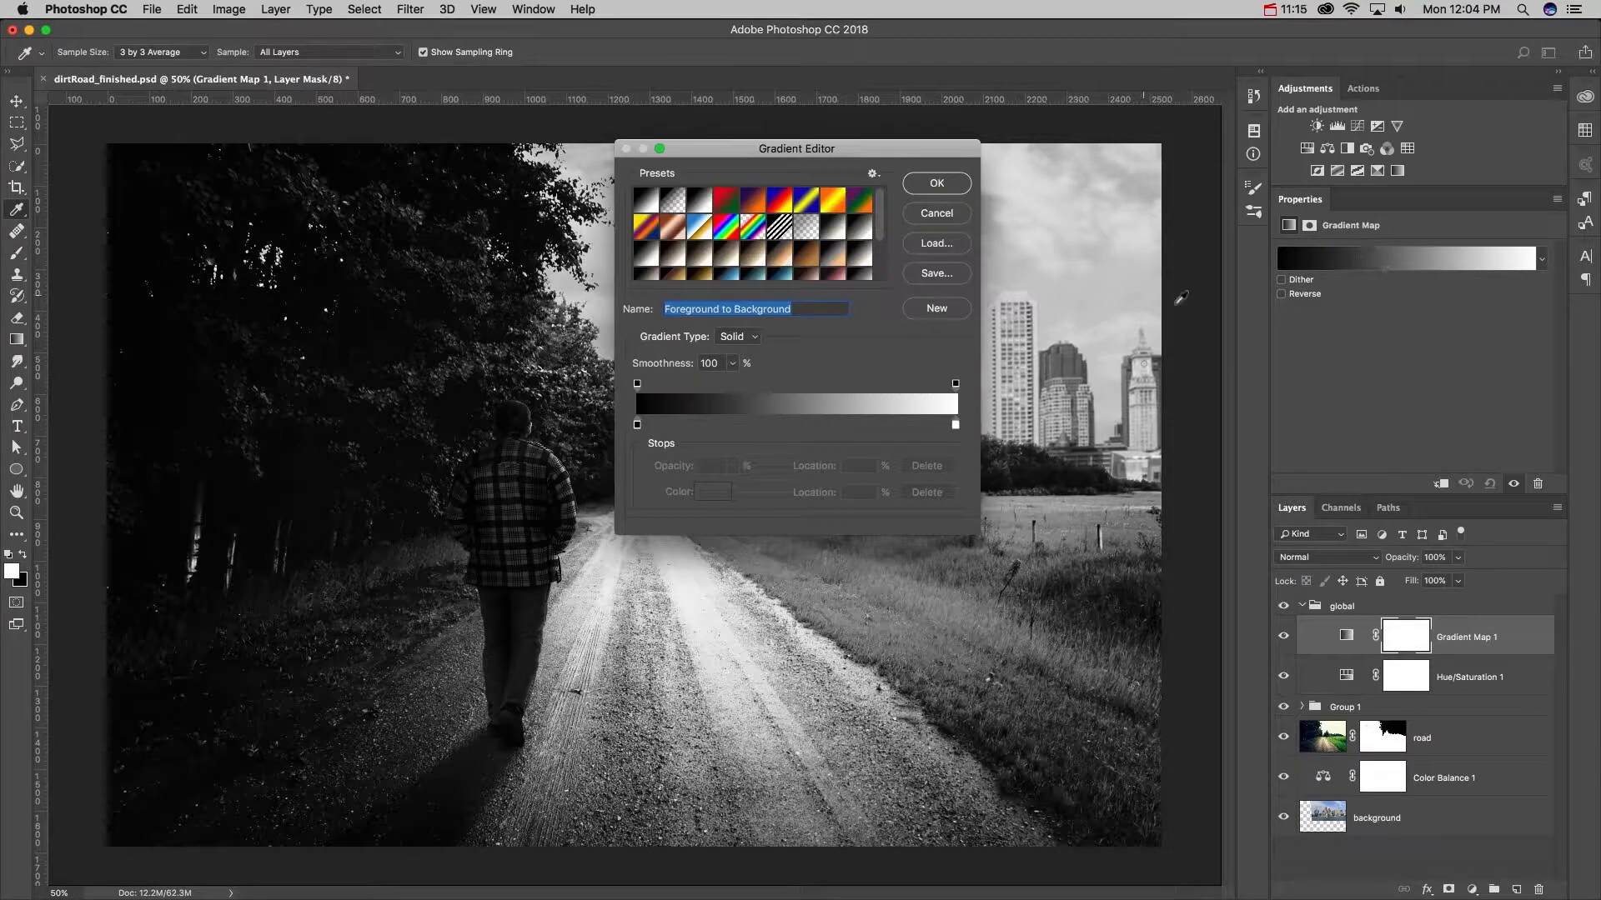
{"action": "left_click_drag", "start_coordinate": [977, 531], "coordinate": [999, 590]}
{"action": "double_click", "coordinate": [637, 482]}
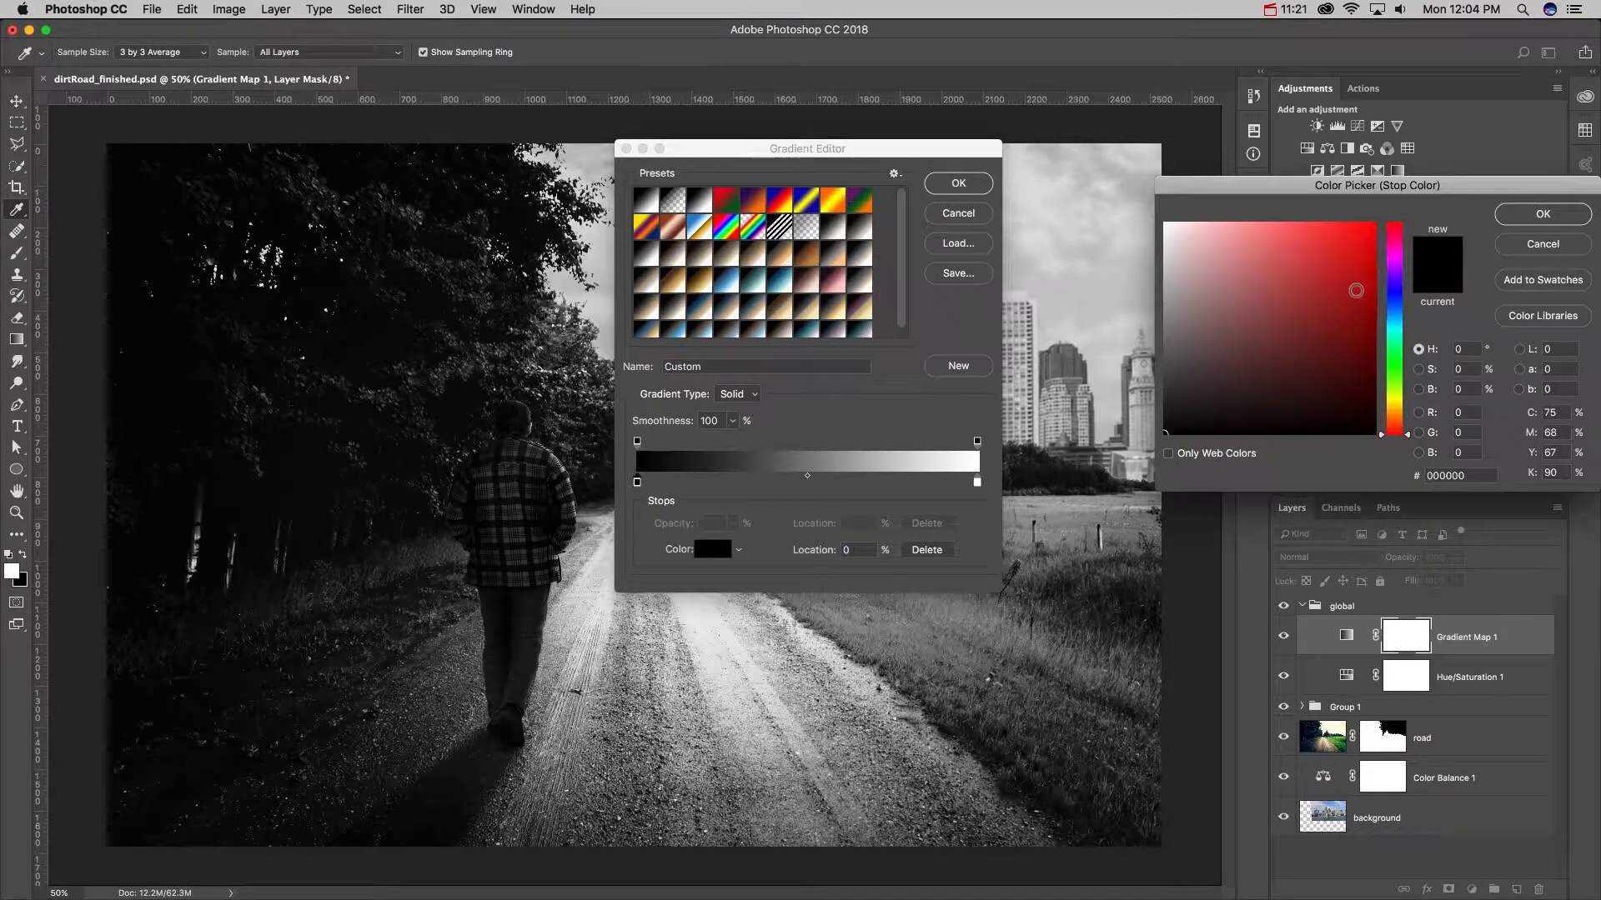
{"action": "left_click_drag", "start_coordinate": [1392, 310], "coordinate": [1395, 309]}
{"action": "left_click", "coordinate": [1308, 387]}
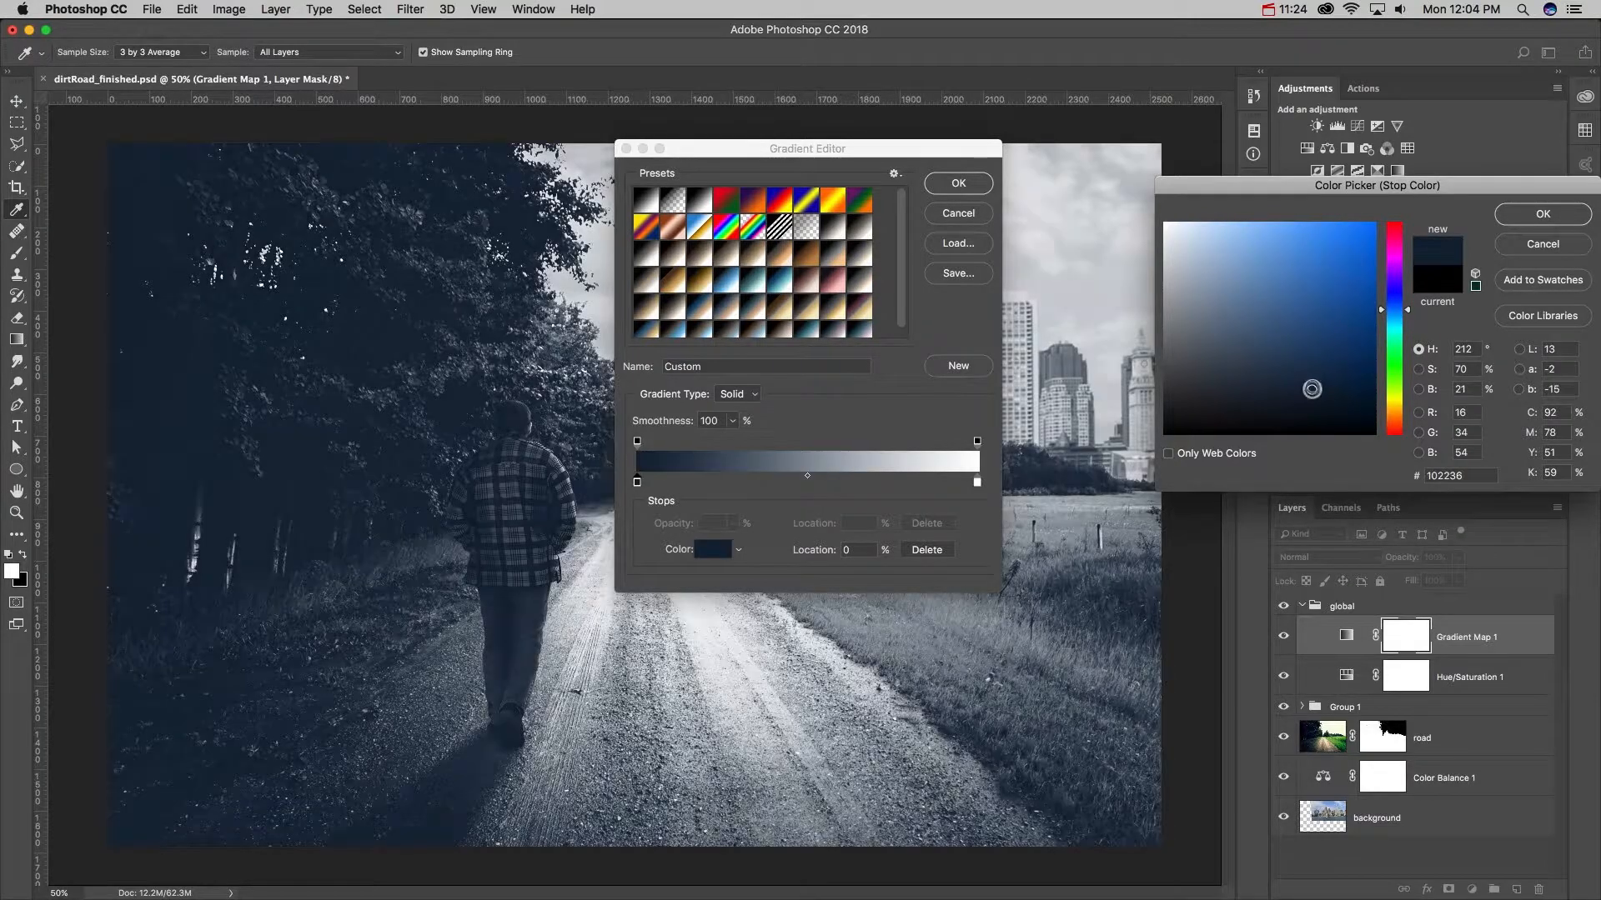
{"action": "left_click_drag", "start_coordinate": [1305, 386], "coordinate": [1300, 393]}
{"action": "left_click", "coordinate": [1543, 215]}
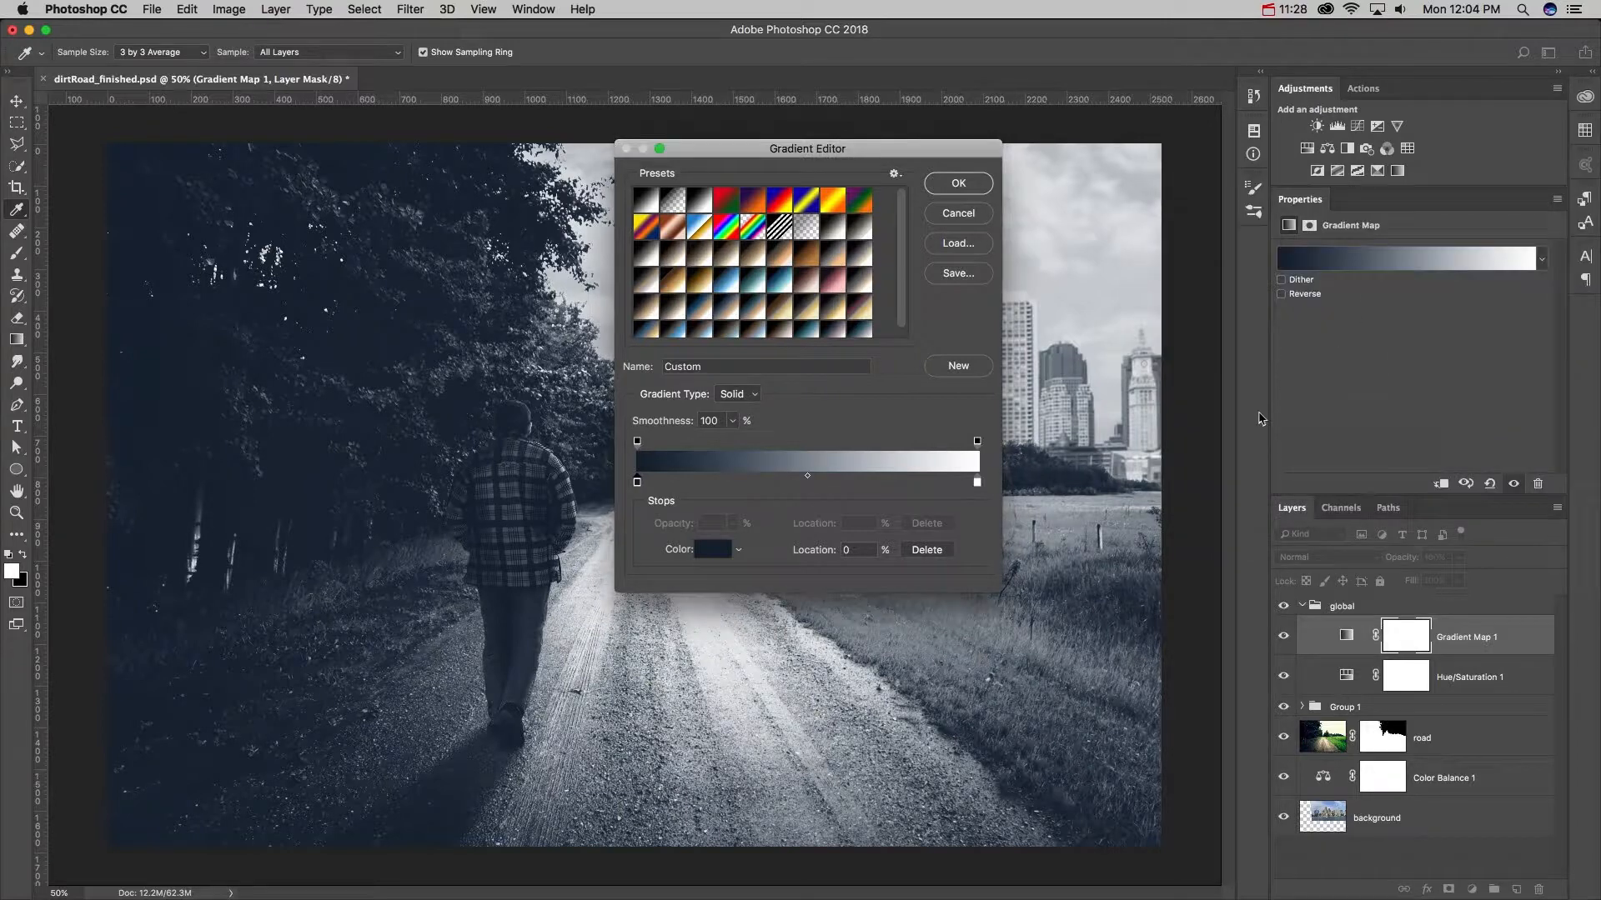
- Set the gradient map's light end stop to pale yellow fbf5d0 and accept the gradient
{"action": "double_click", "coordinate": [977, 482]}
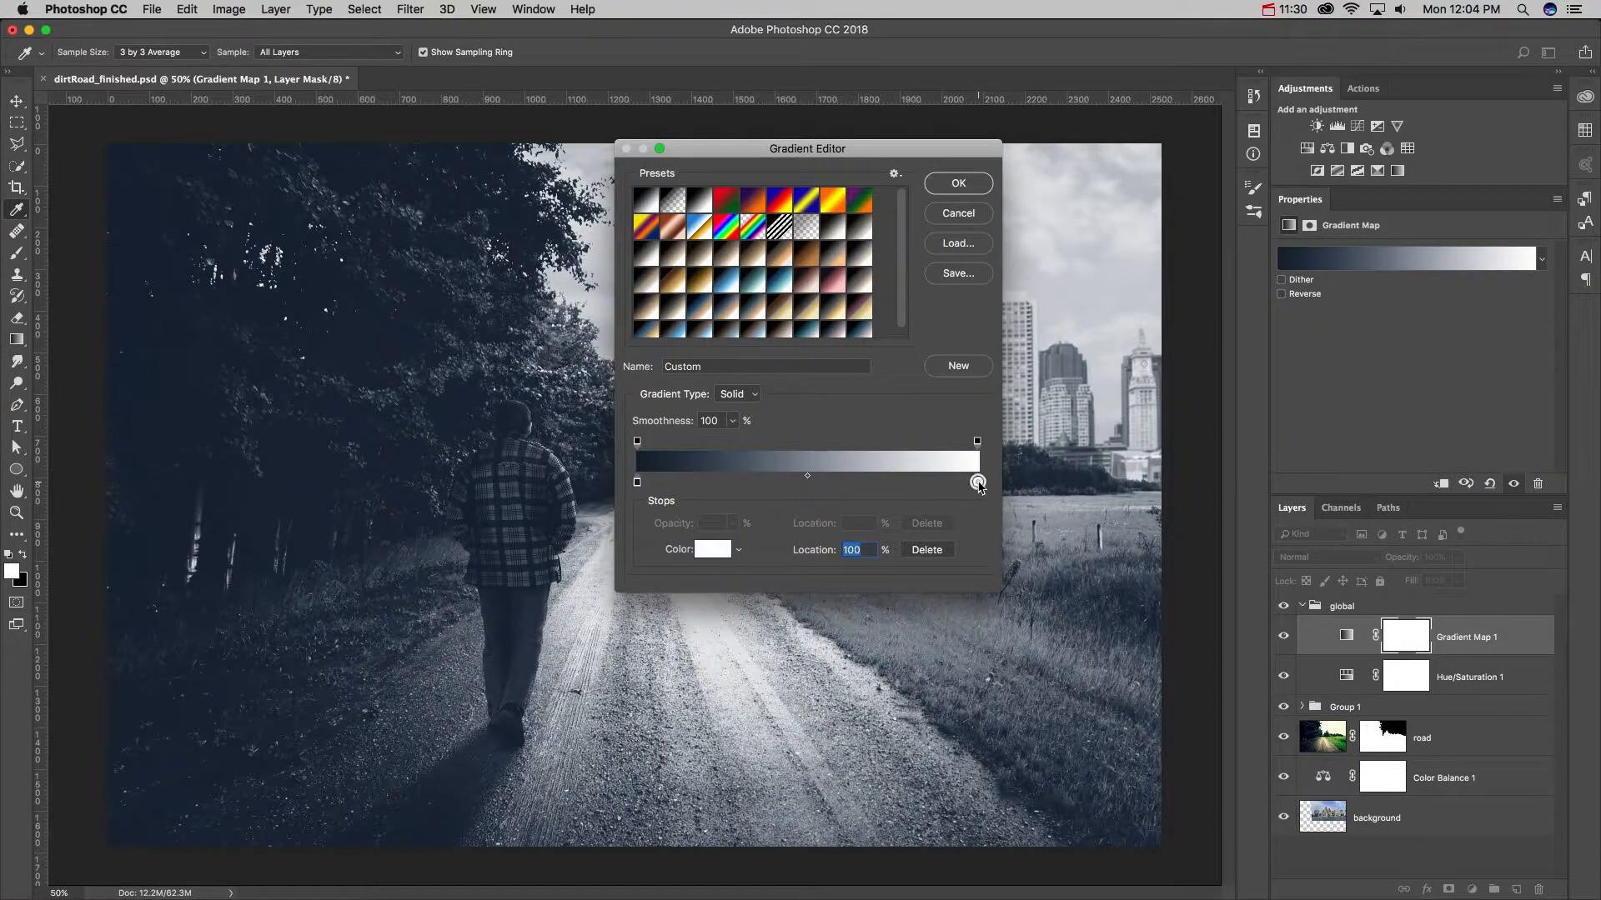
{"action": "left_click_drag", "start_coordinate": [1400, 390], "coordinate": [1401, 403]}
{"action": "left_click", "coordinate": [1205, 233]}
{"action": "left_click_drag", "start_coordinate": [1205, 233], "coordinate": [1199, 225]}
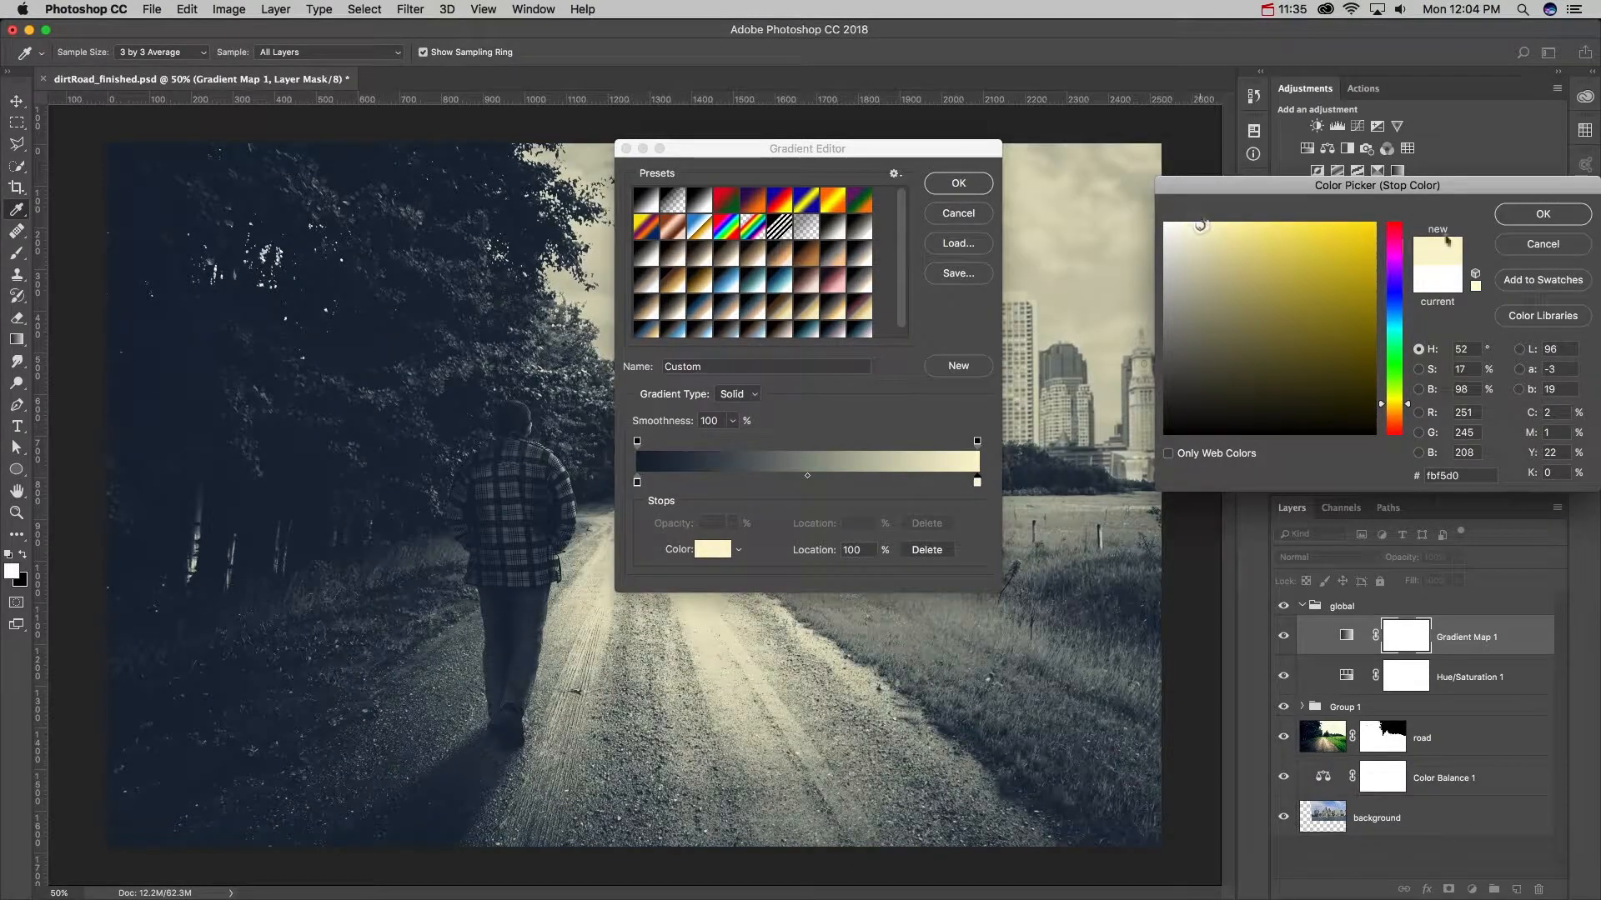
{"action": "left_click", "coordinate": [1544, 216]}
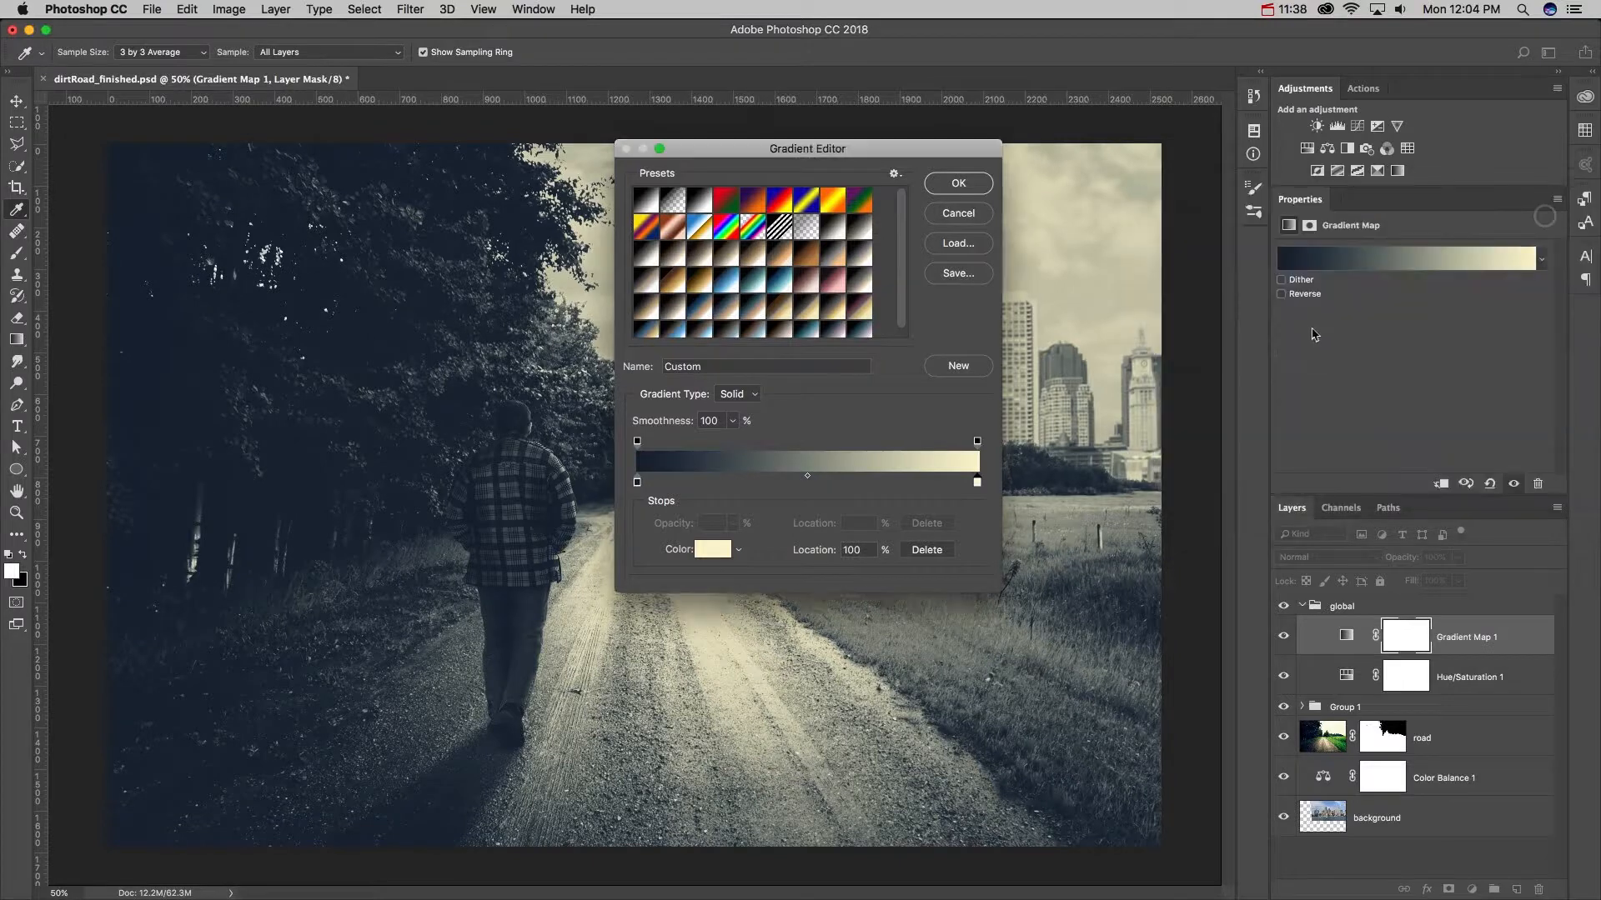
{"action": "left_click", "coordinate": [959, 183]}
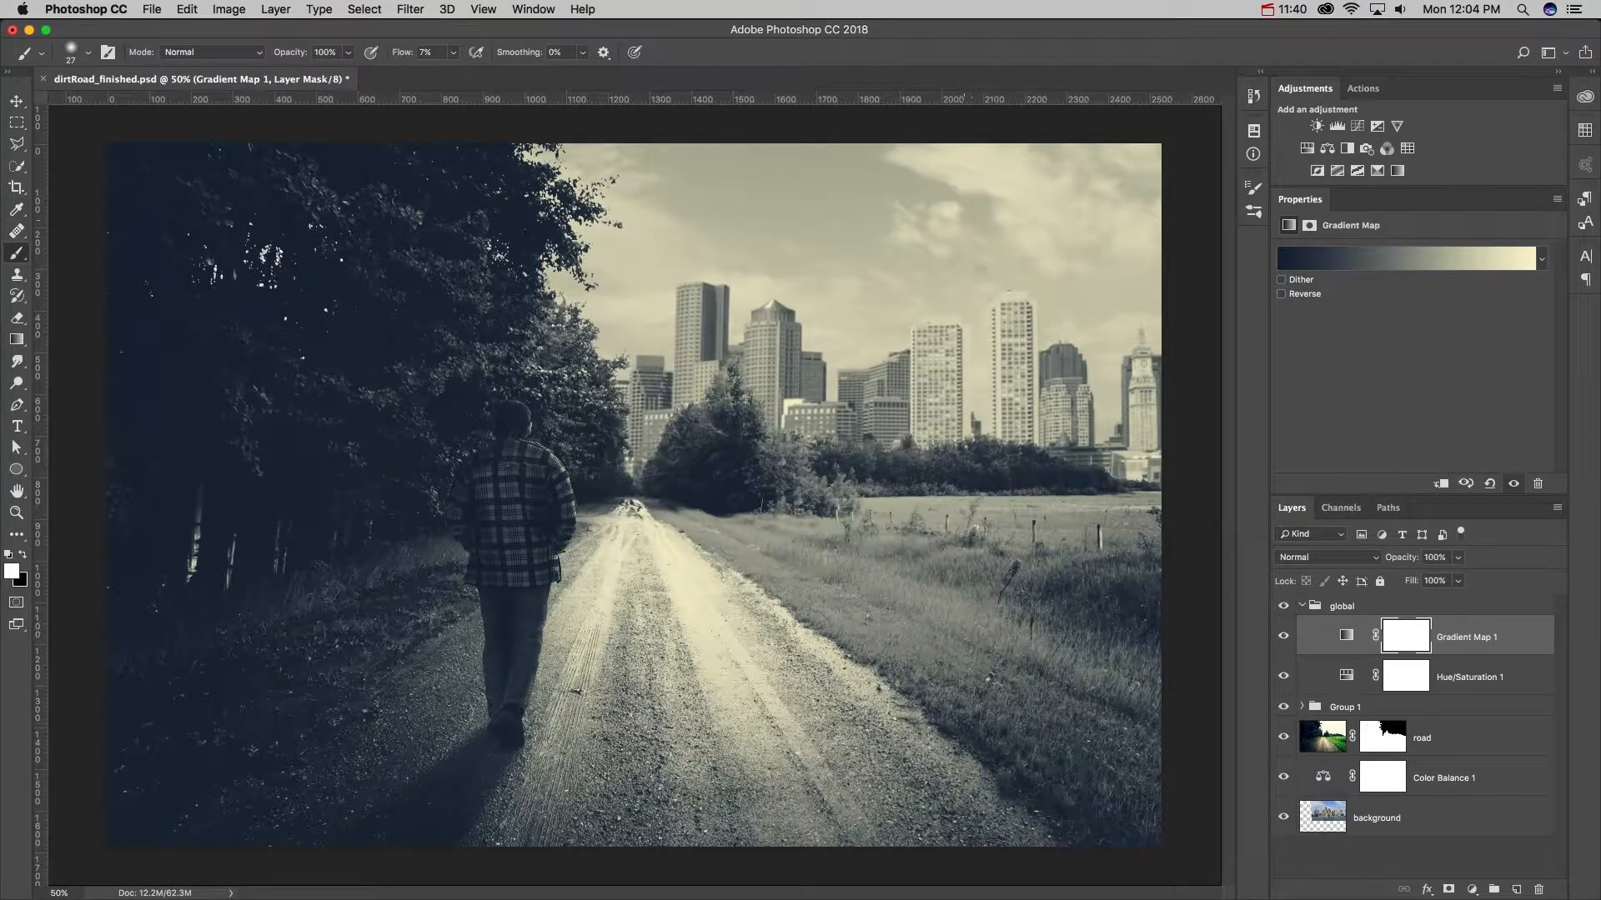
- Set the Gradient Map 1 layer's blending mode to Soft Light and its opacity to about 53%
{"action": "left_click", "coordinate": [1370, 564]}
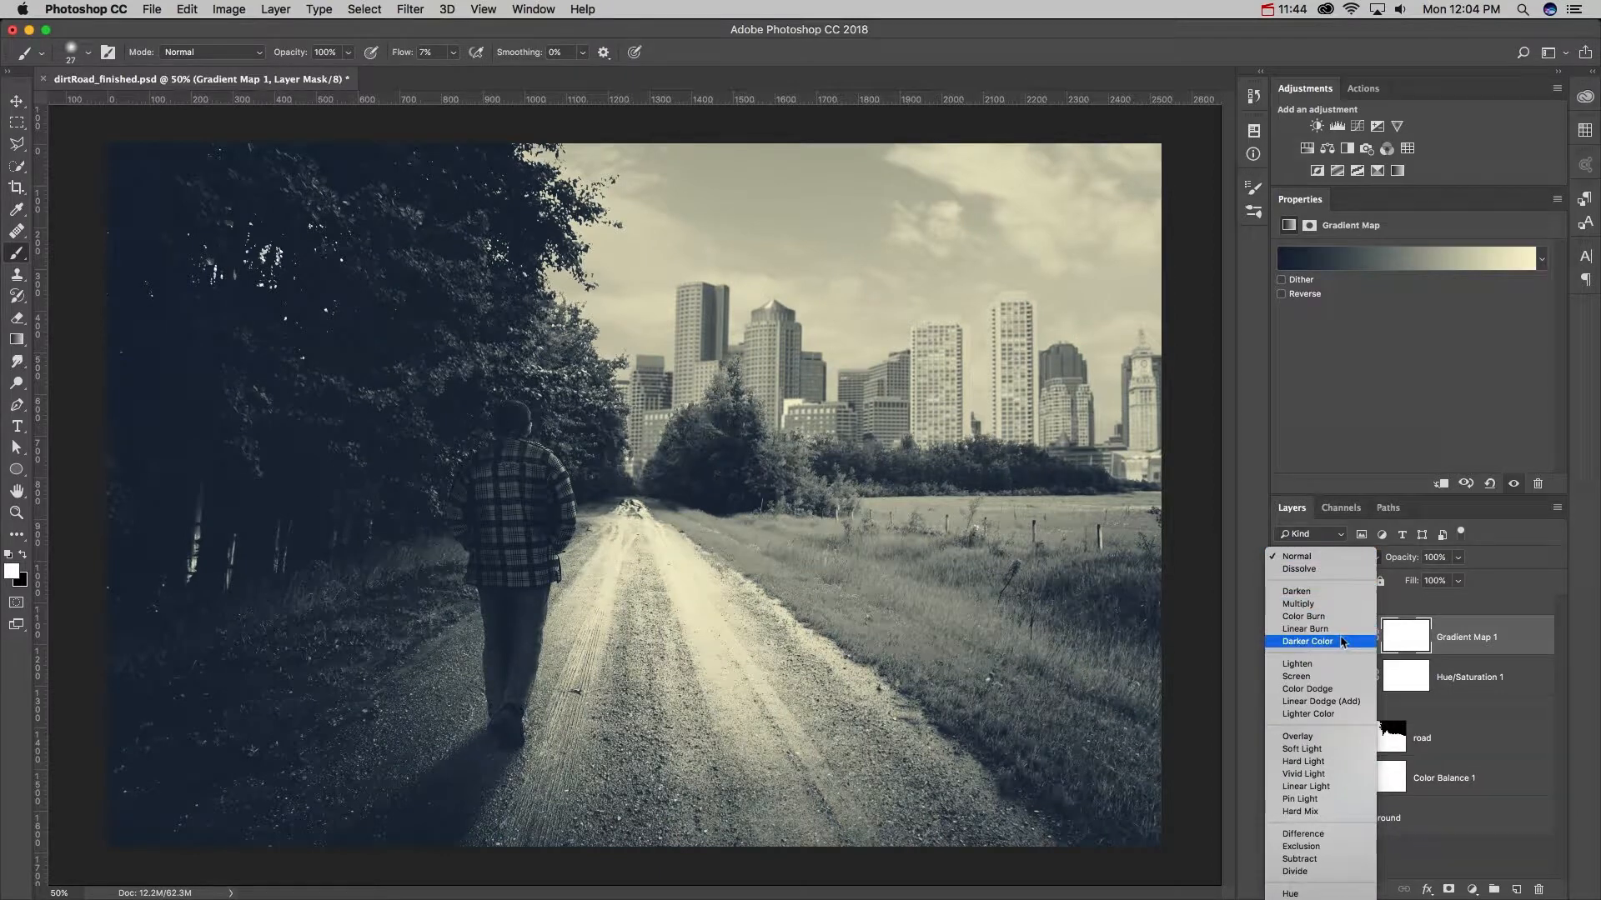
{"action": "left_click", "coordinate": [1335, 750]}
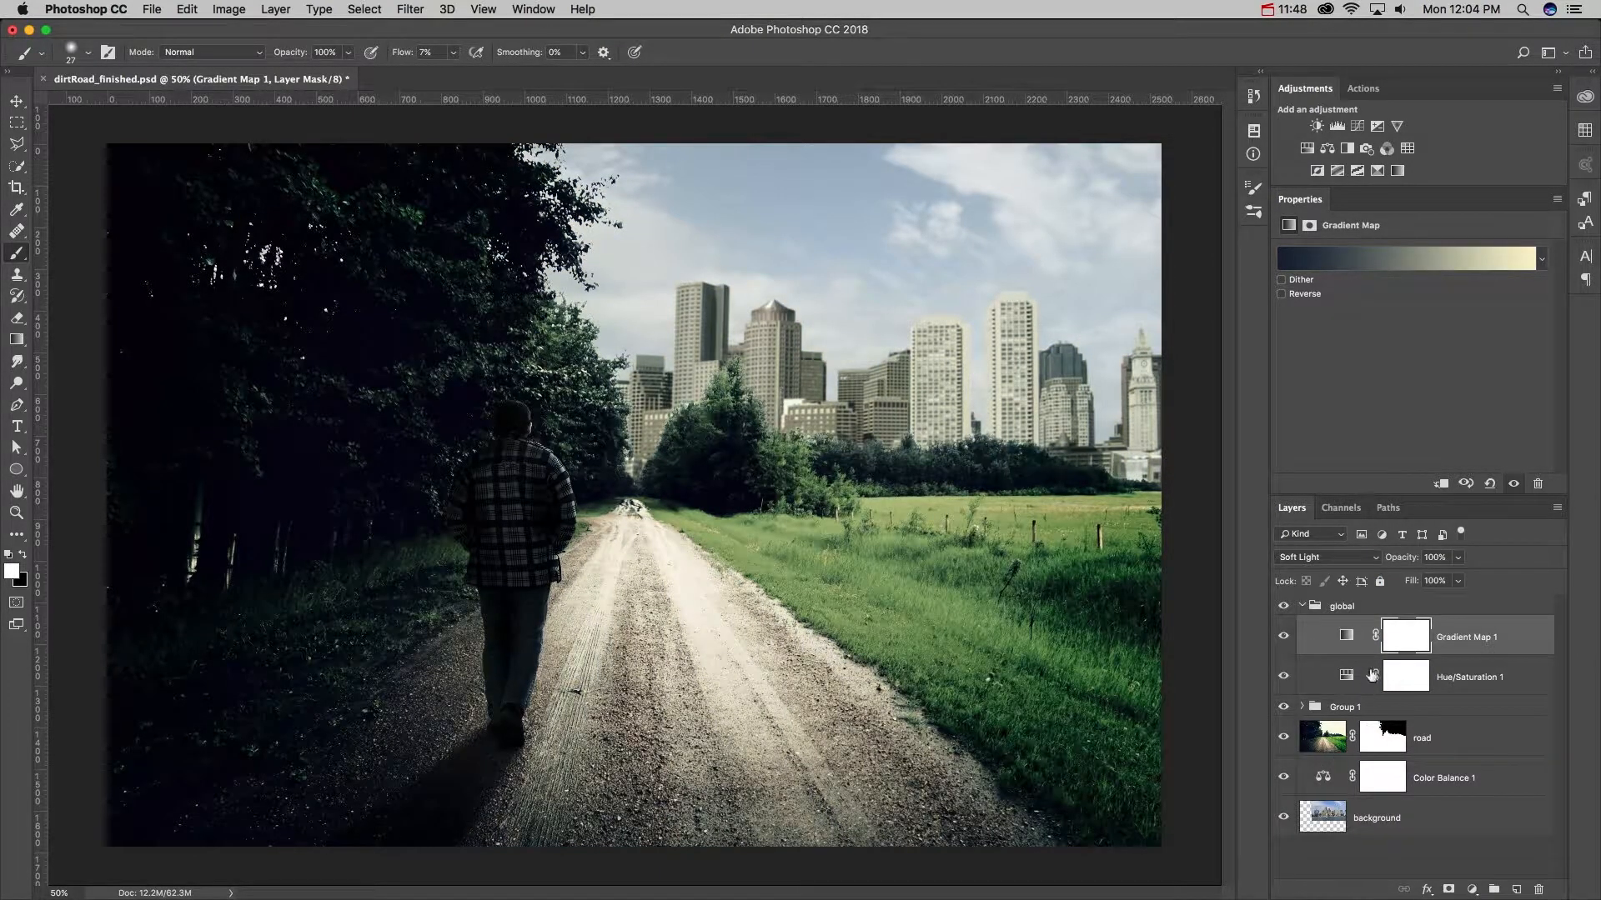
{"action": "left_click_drag", "start_coordinate": [1417, 558], "coordinate": [1387, 562]}
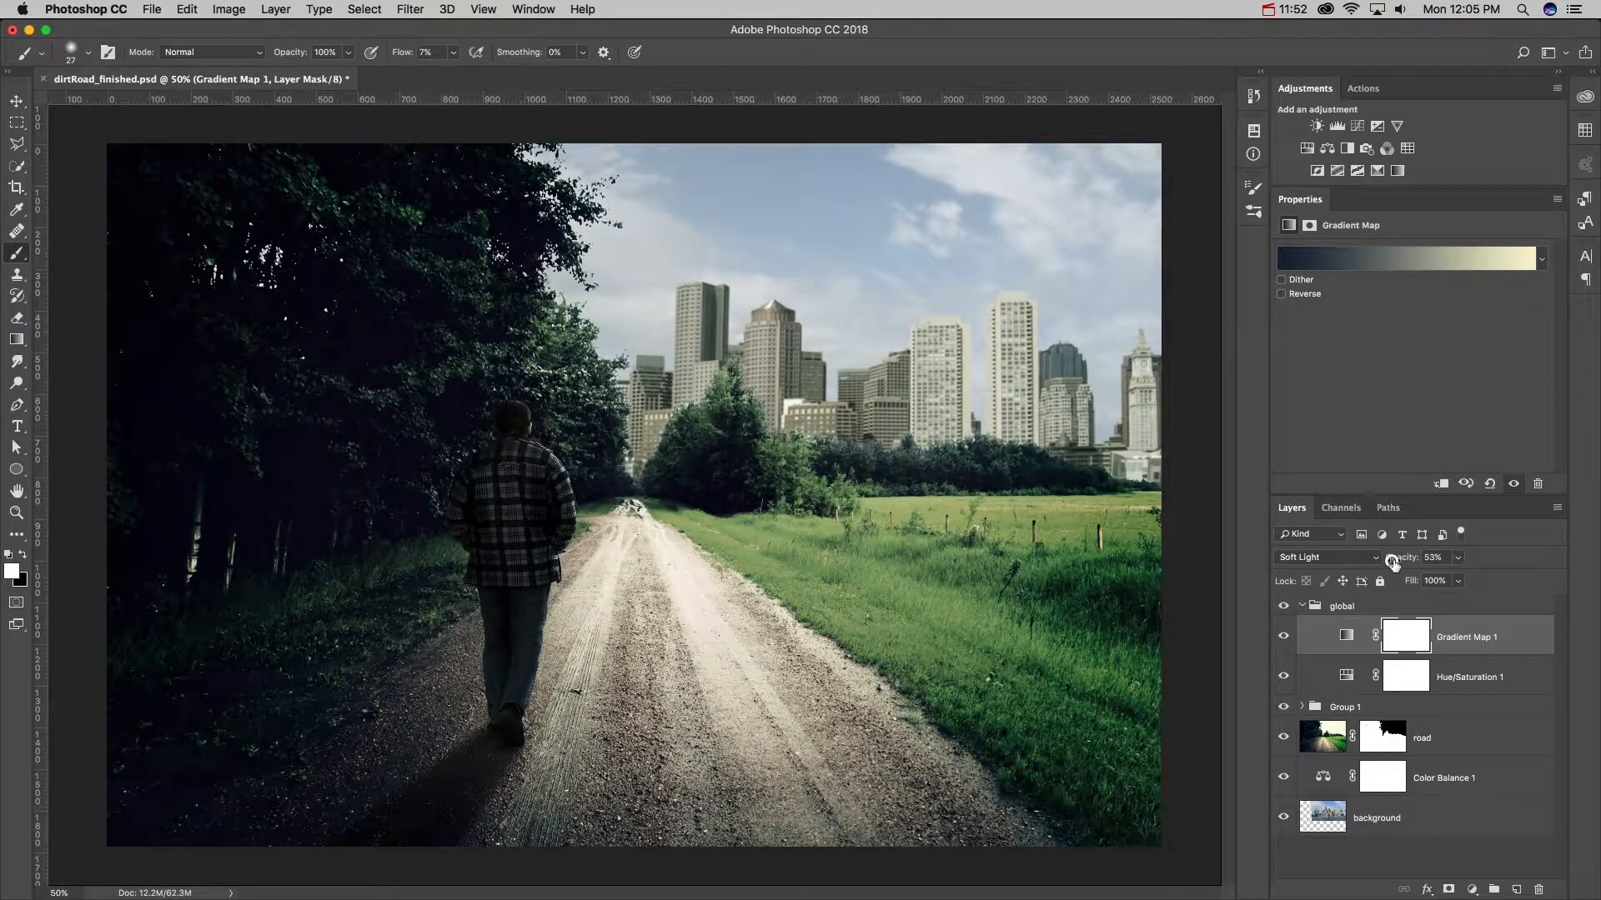
- Compare the image with and without the gradient map, and lower that layer's opacity to 28%
{"action": "left_click", "coordinate": [1283, 637]}
{"action": "left_click", "coordinate": [1283, 637]}
{"action": "left_click", "coordinate": [1283, 637]}
{"action": "left_click", "coordinate": [1283, 637]}
{"action": "left_click", "coordinate": [1283, 636]}
{"action": "left_click", "coordinate": [1283, 637]}
{"action": "mouse_move", "coordinate": [1390, 567]}
{"action": "left_mouse_down"}
{"action": "mouse_move", "coordinate": [1371, 563]}
{"action": "mouse_move", "coordinate": [1394, 564]}
{"action": "left_mouse_up"}
{"action": "left_click", "coordinate": [1350, 639]}
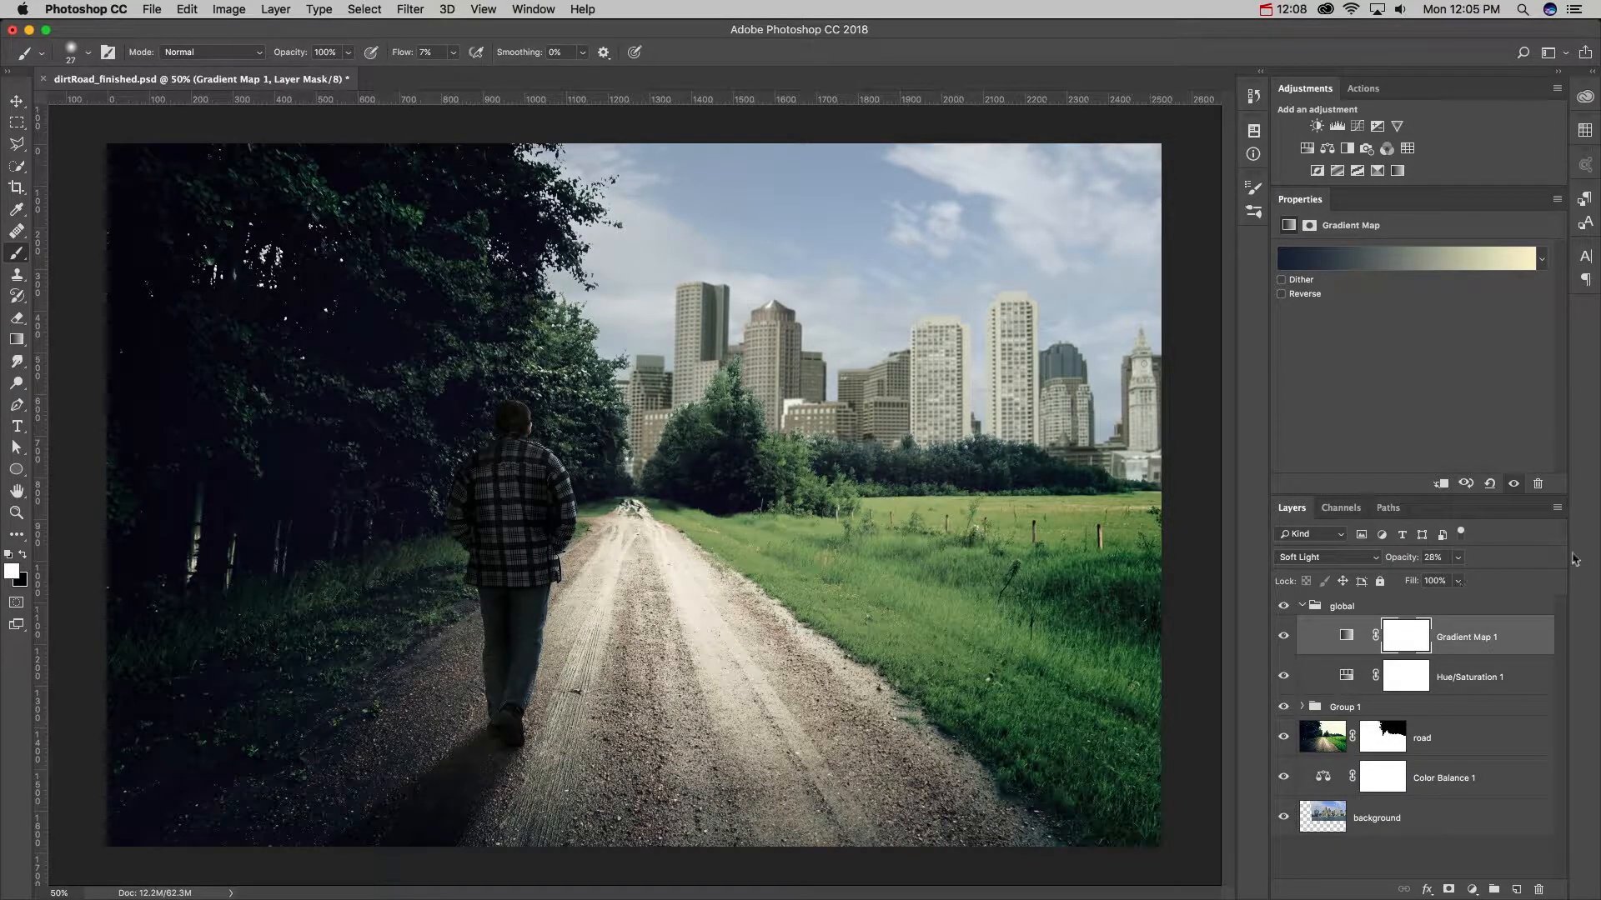
- Add a Color Balance adjustment with midtones at -11 Cyan–Red and -12 Yellow–Blue, and compare the image with and without it
{"action": "left_click", "coordinate": [1329, 149]}
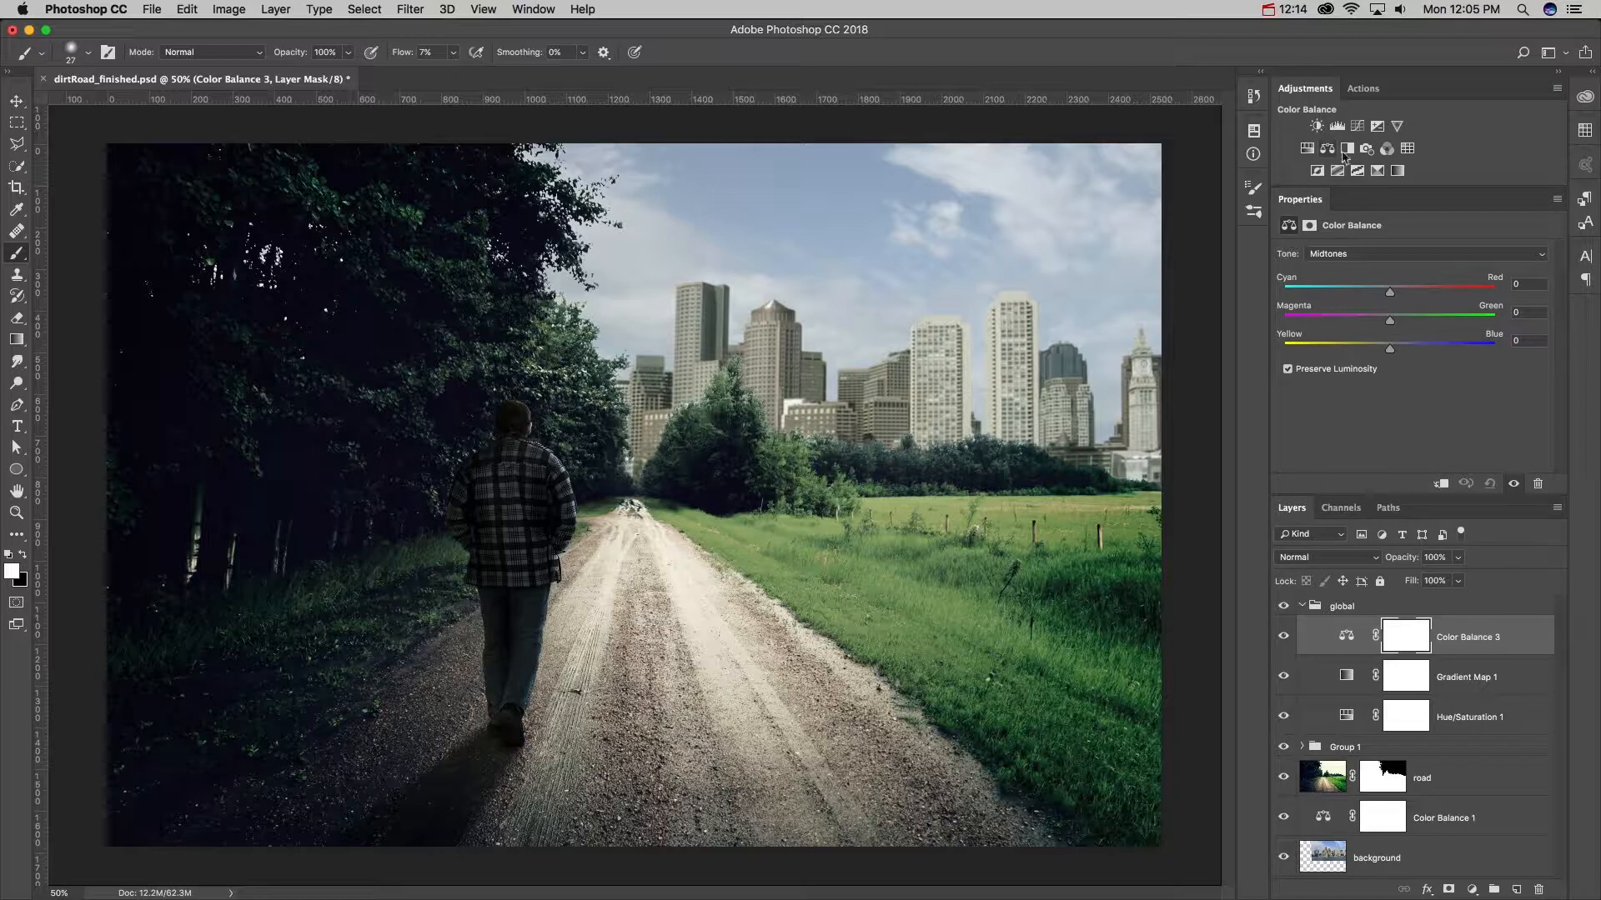
{"action": "left_click_drag", "start_coordinate": [1390, 295], "coordinate": [1370, 297]}
{"action": "mouse_move", "coordinate": [1391, 355]}
{"action": "left_mouse_down"}
{"action": "mouse_move", "coordinate": [1405, 354]}
{"action": "mouse_move", "coordinate": [1377, 355]}
{"action": "left_mouse_up"}
{"action": "mouse_move", "coordinate": [1370, 292]}
{"action": "left_mouse_down"}
{"action": "mouse_move", "coordinate": [1396, 296]}
{"action": "mouse_move", "coordinate": [1379, 300]}
{"action": "left_mouse_up"}
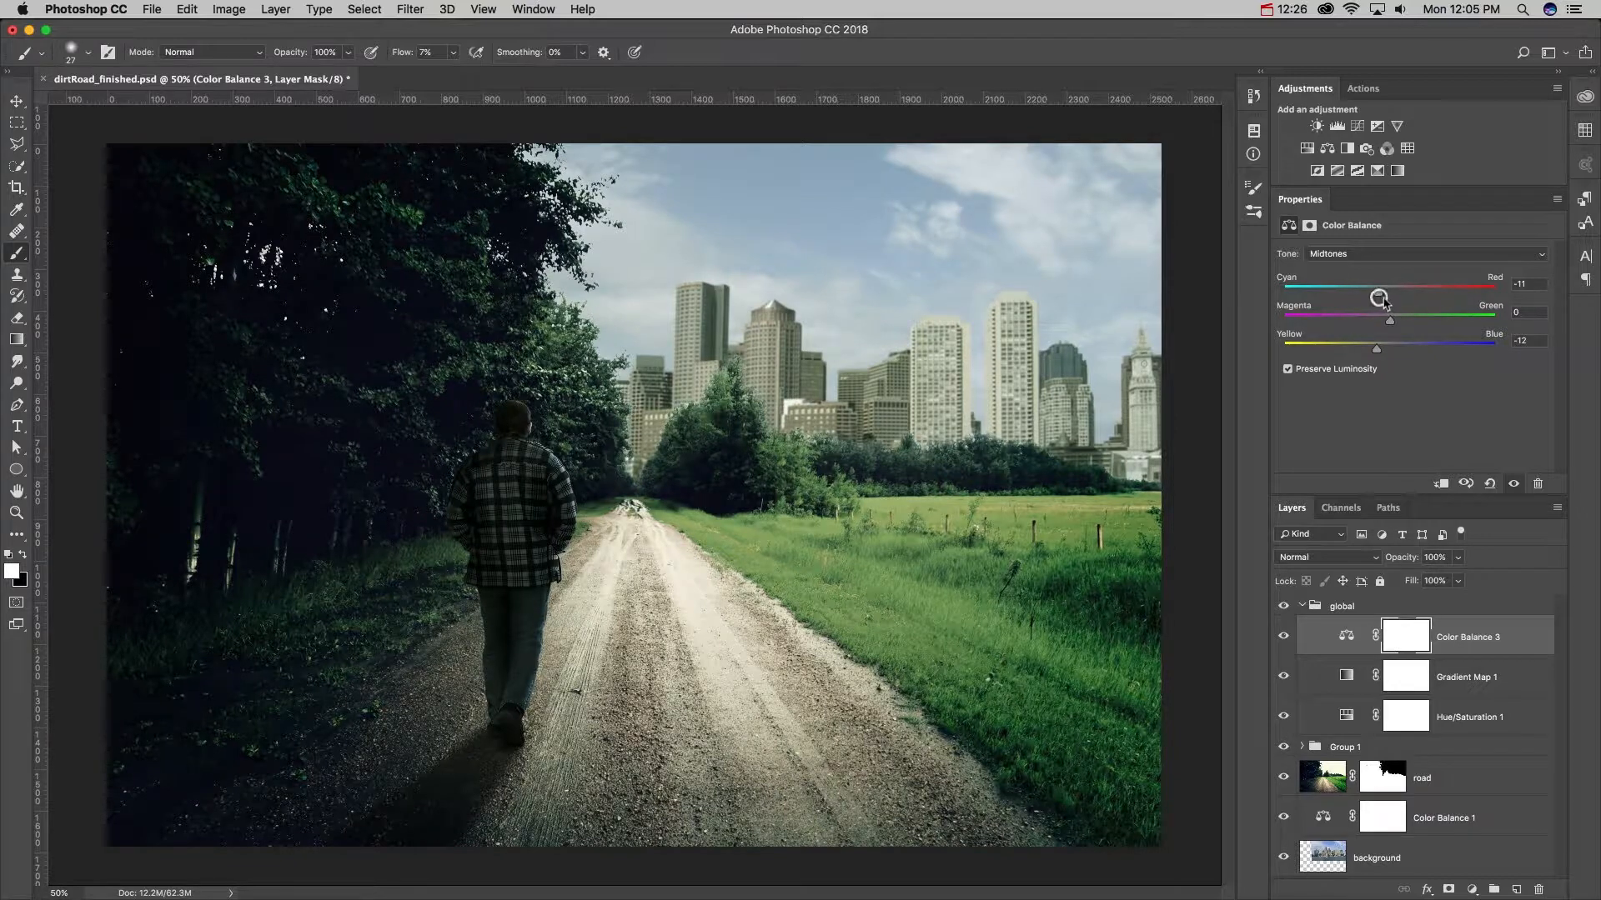
{"action": "left_click", "coordinate": [1284, 636]}
{"action": "left_click", "coordinate": [1284, 636]}
{"action": "left_click", "coordinate": [1284, 636]}
{"action": "left_click", "coordinate": [1284, 636]}
- Add a Levels adjustment with input black at 6, input white at 244 and output black at 13
{"action": "left_click", "coordinate": [1339, 126]}
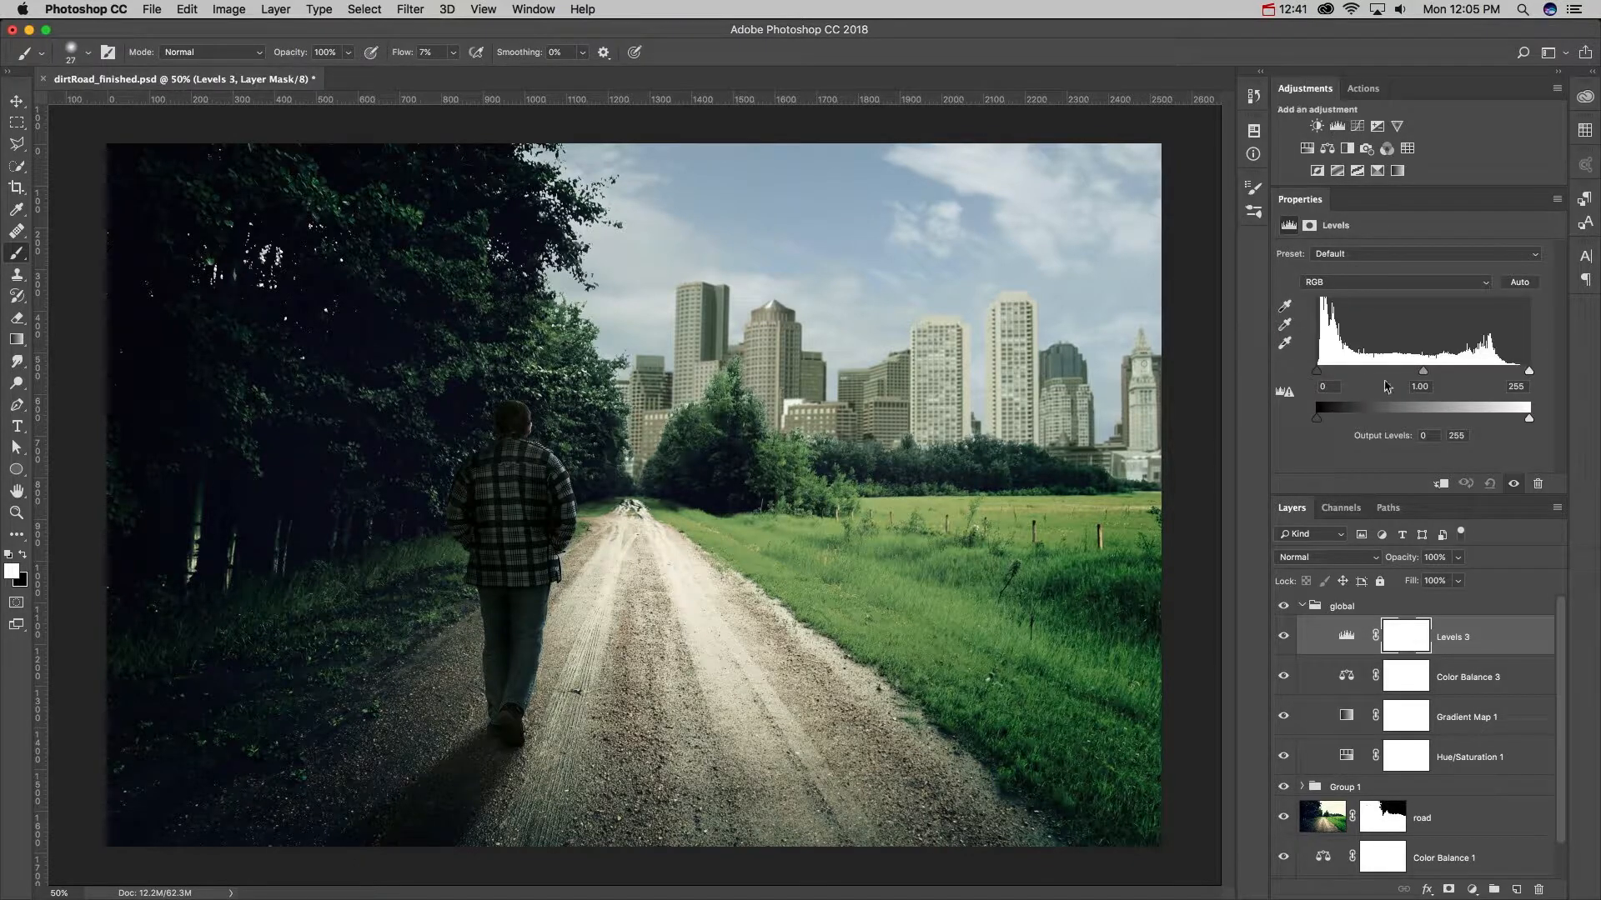
{"action": "left_click_drag", "start_coordinate": [1320, 421], "coordinate": [1331, 425]}
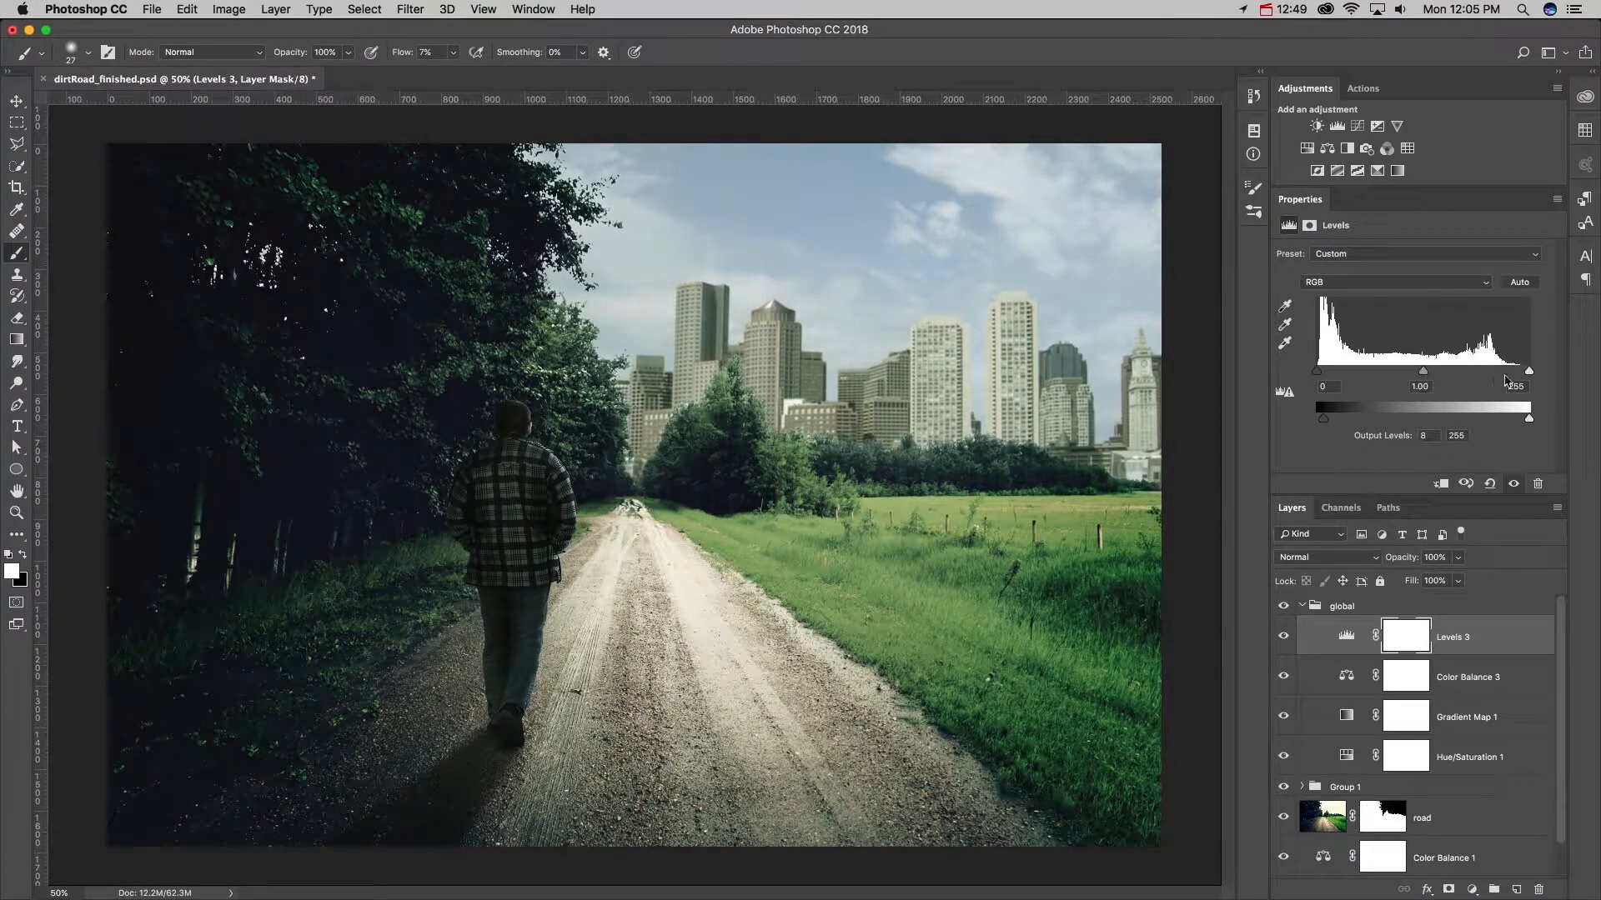
{"action": "left_click_drag", "start_coordinate": [1529, 371], "coordinate": [1519, 373]}
{"action": "left_click_drag", "start_coordinate": [1317, 373], "coordinate": [1321, 376]}
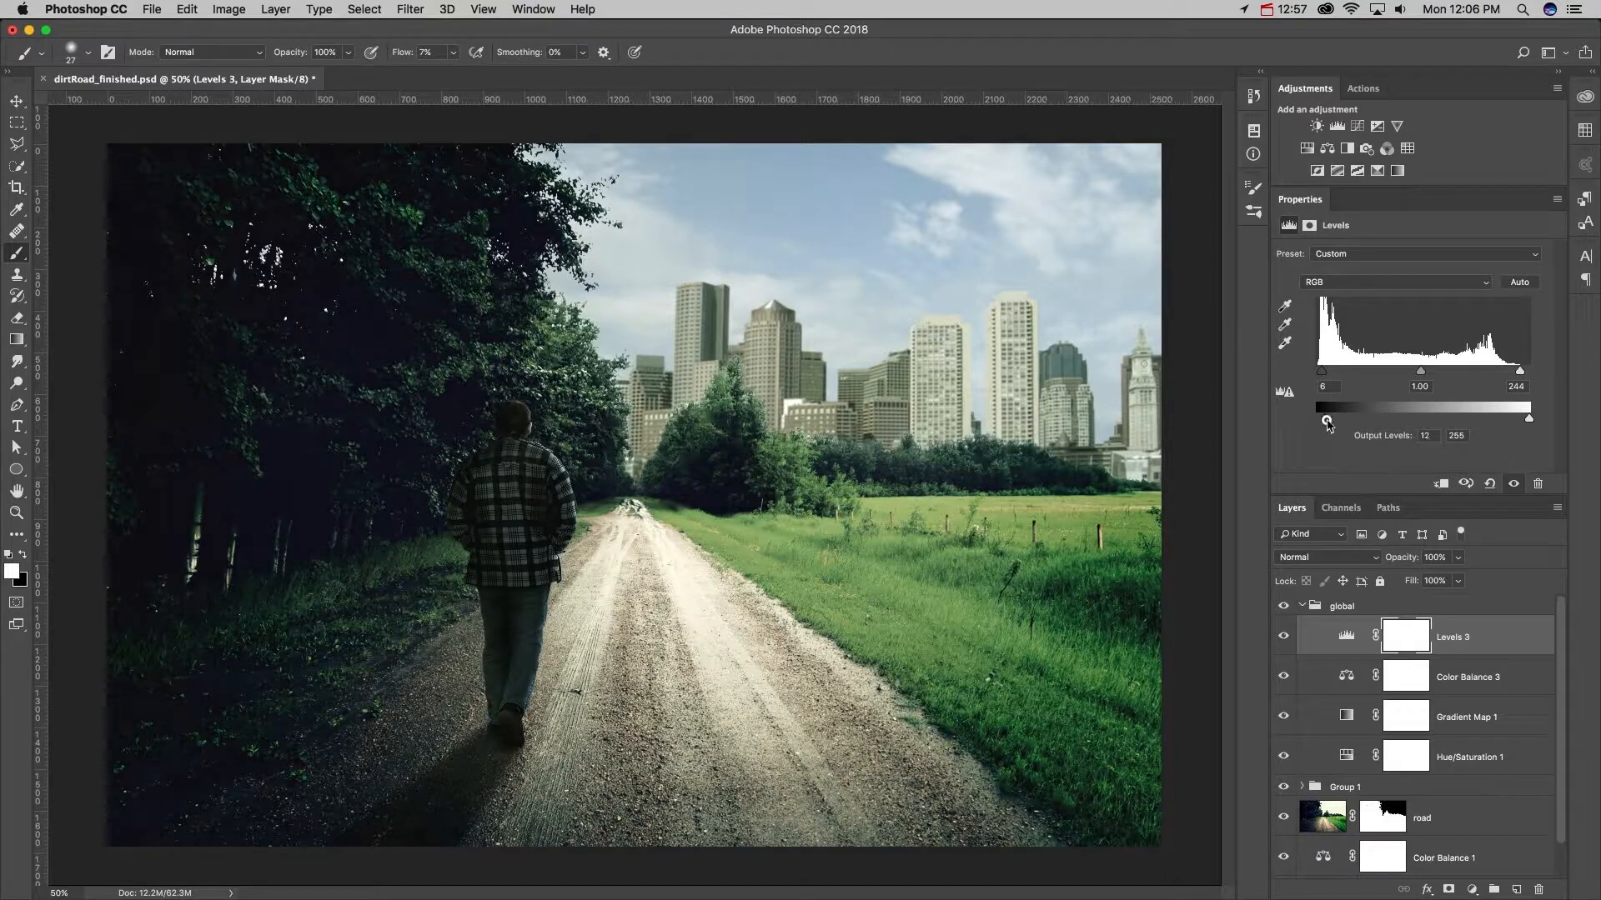
{"action": "left_click", "coordinate": [1313, 607]}
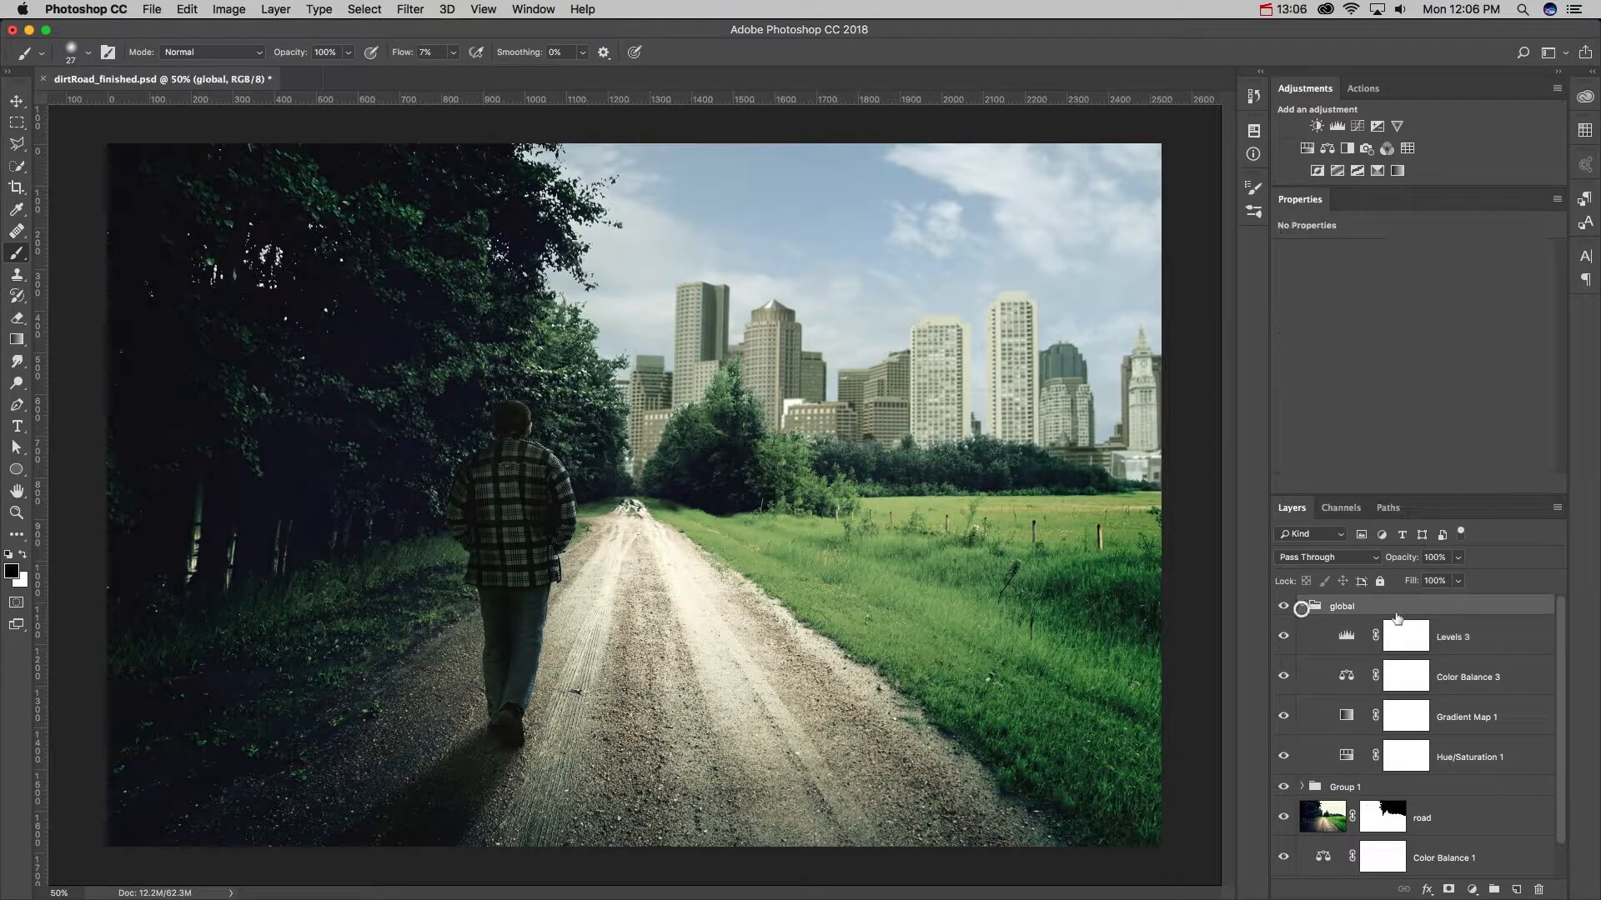
- Add a Hue/Saturation adjustment above Levels 3 with saturation about -33, compare the image with and without it, and collapse the global group
{"action": "left_click", "coordinate": [1484, 640]}
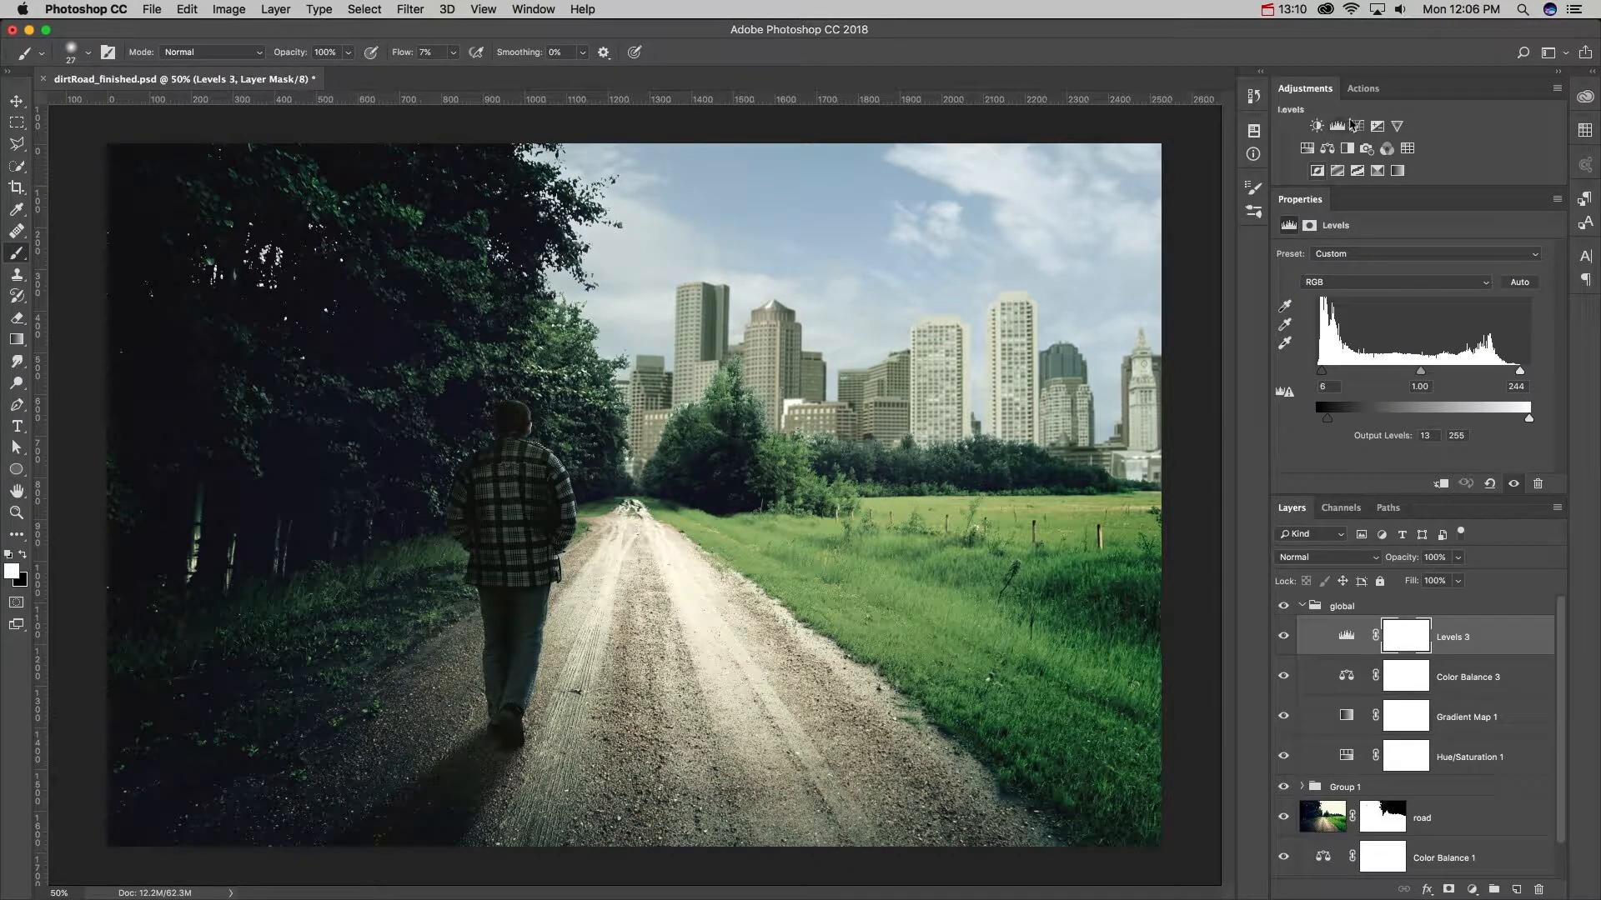
{"action": "left_click", "coordinate": [1307, 149]}
{"action": "left_click_drag", "start_coordinate": [1414, 351], "coordinate": [1367, 350]}
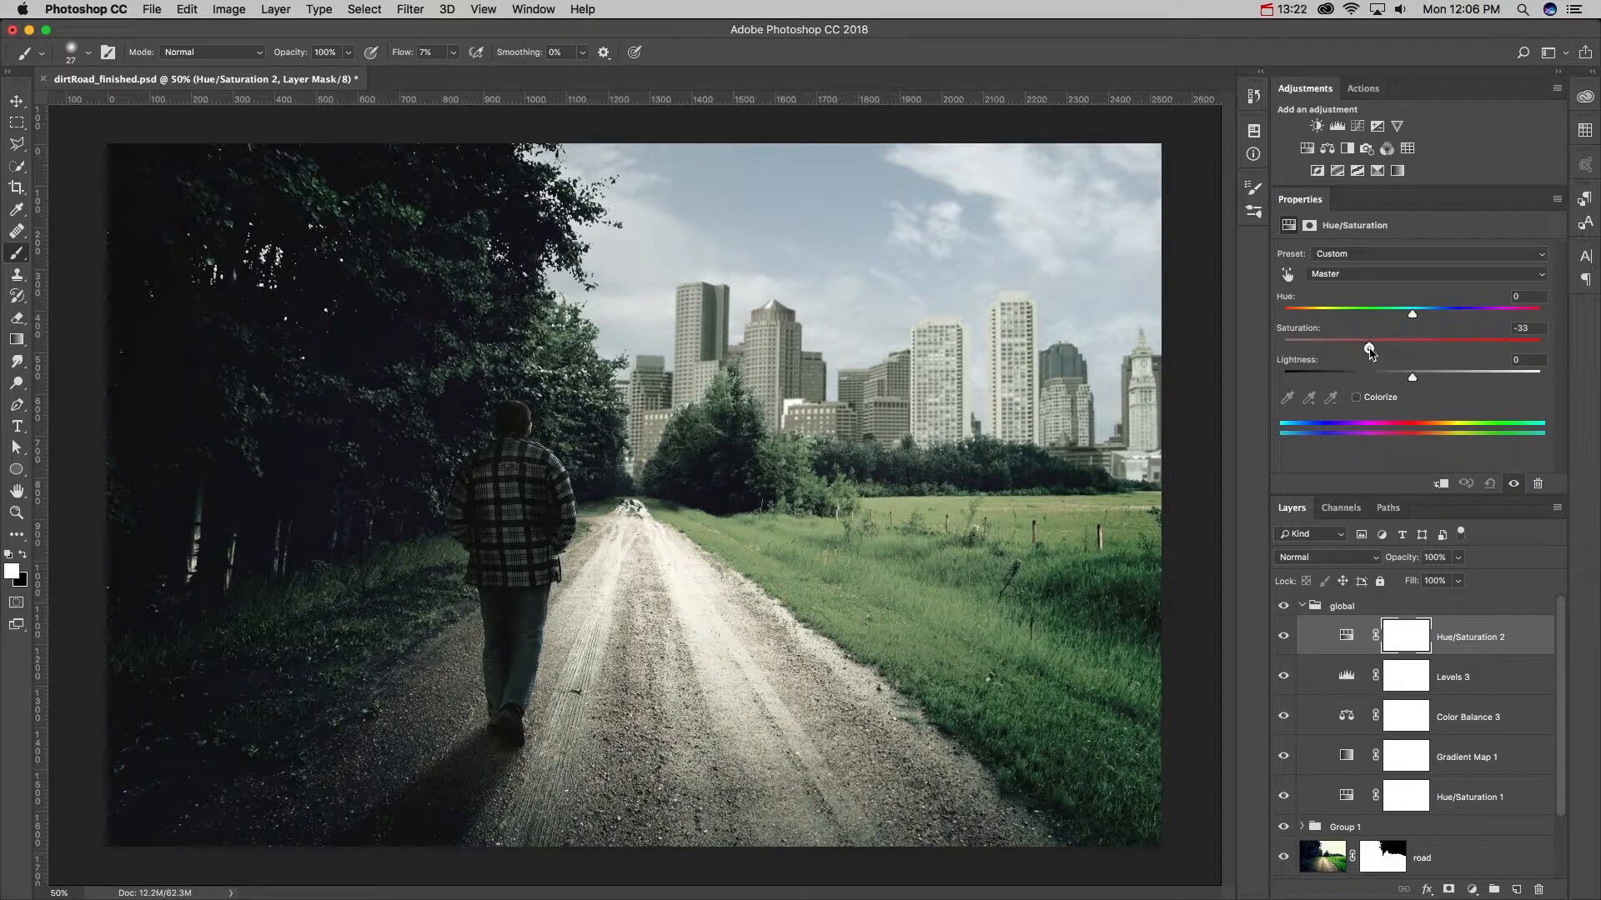
{"action": "left_click", "coordinate": [1287, 636]}
{"action": "left_click", "coordinate": [1287, 636]}
{"action": "left_click", "coordinate": [1288, 636]}
{"action": "left_click", "coordinate": [1289, 637]}
{"action": "left_click", "coordinate": [1344, 606]}
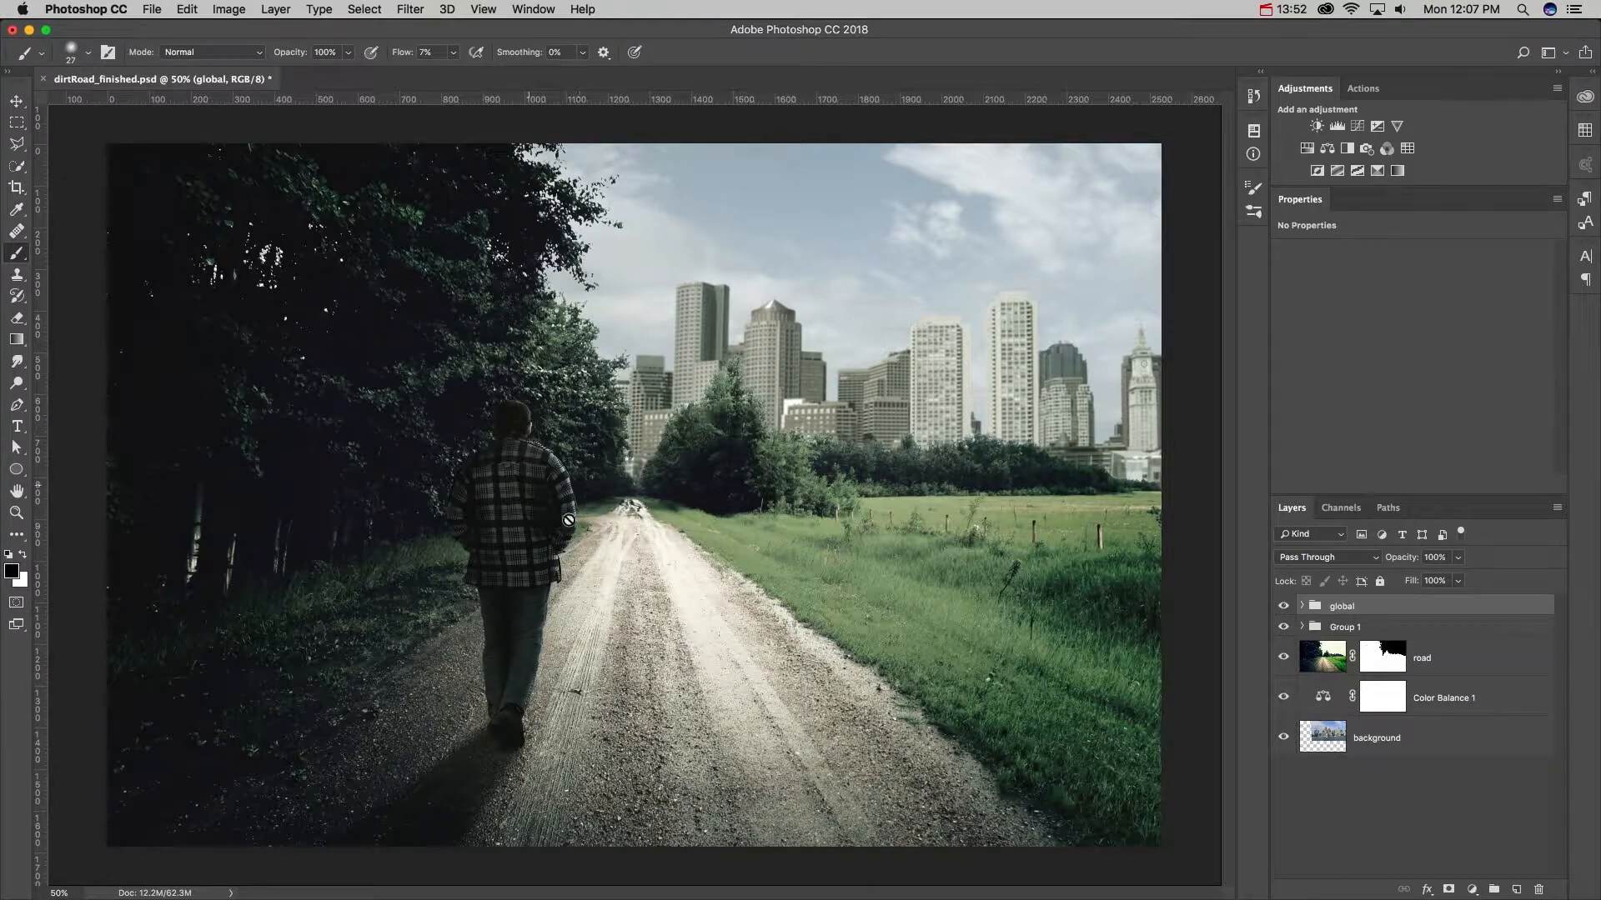
- Create a new alpha channel and show the RGB composite together with it
{"action": "left_click", "coordinate": [16, 101]}
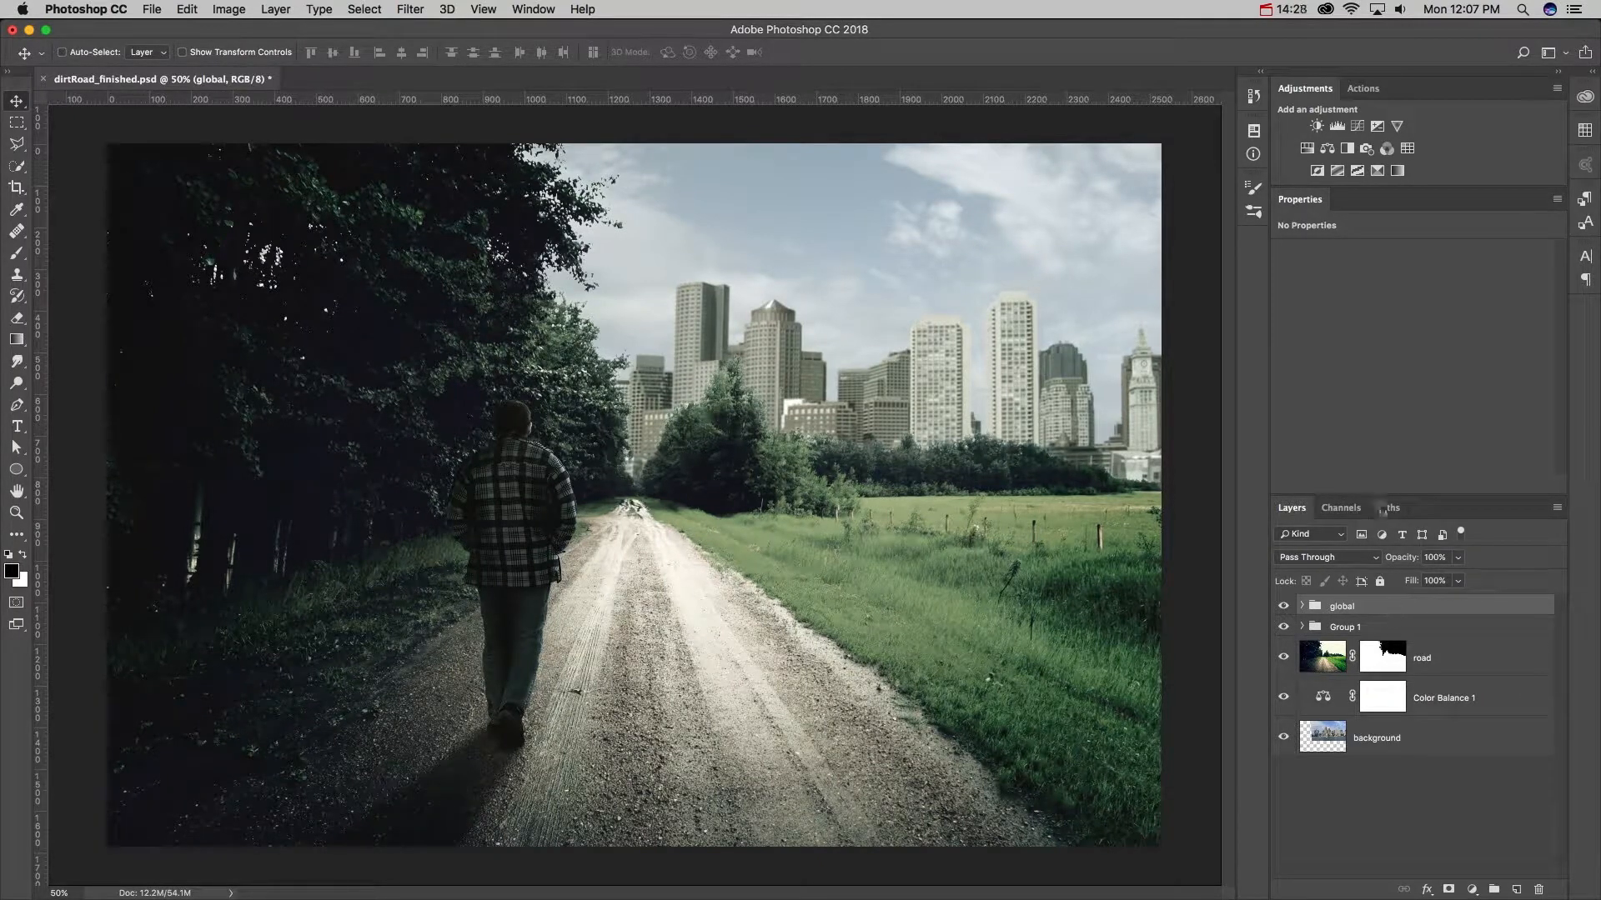
{"action": "left_click", "coordinate": [1349, 510]}
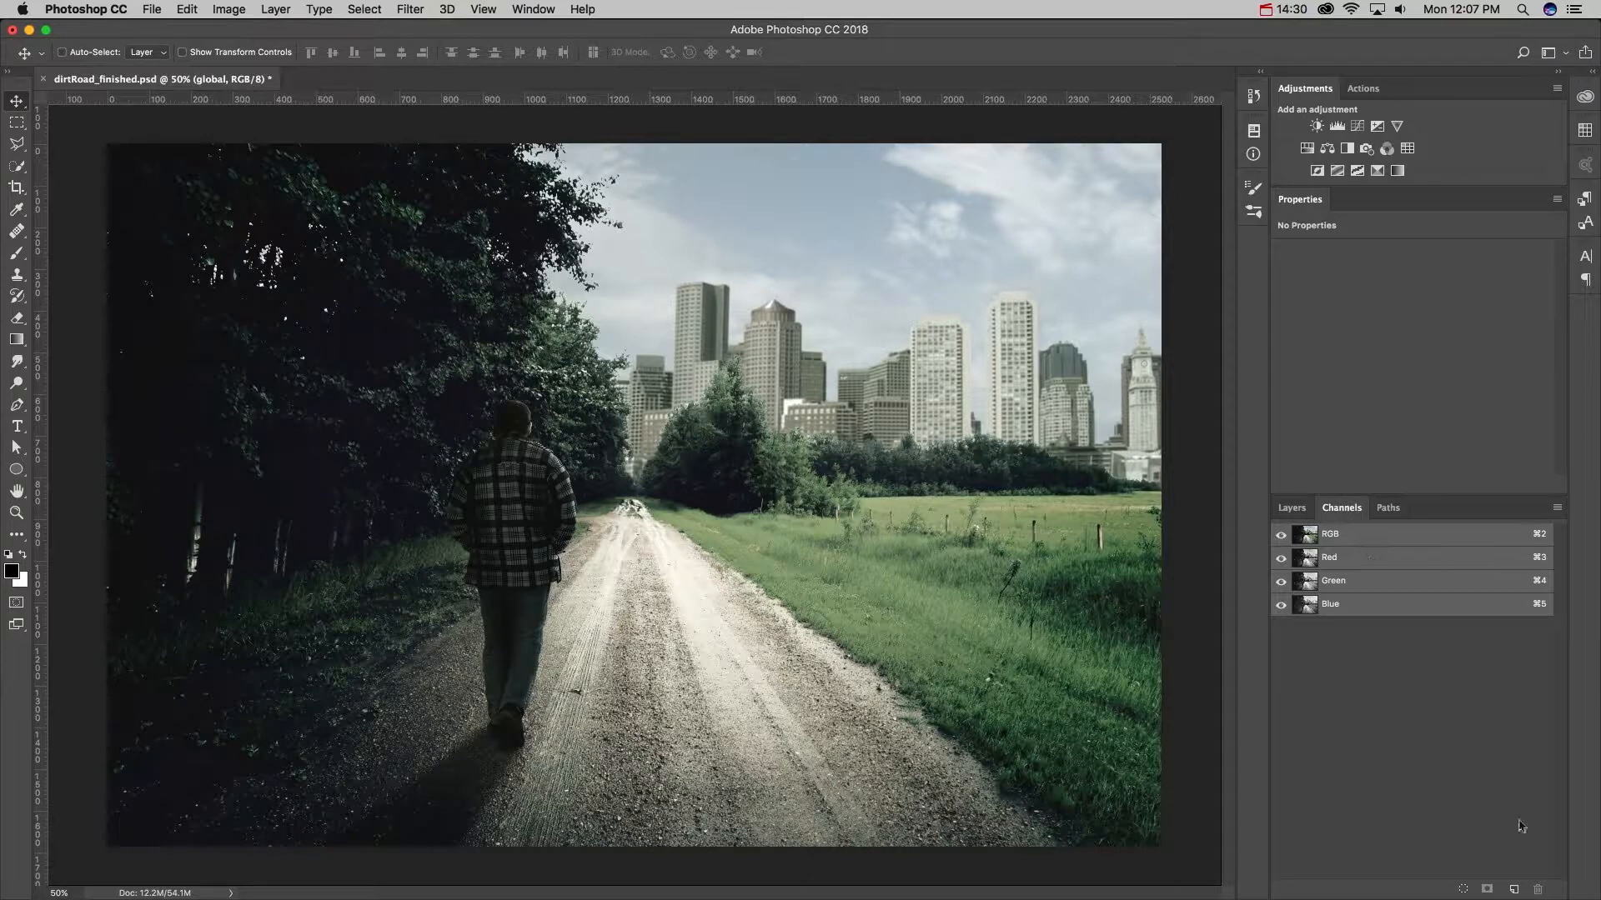
{"action": "left_click", "coordinate": [1513, 890]}
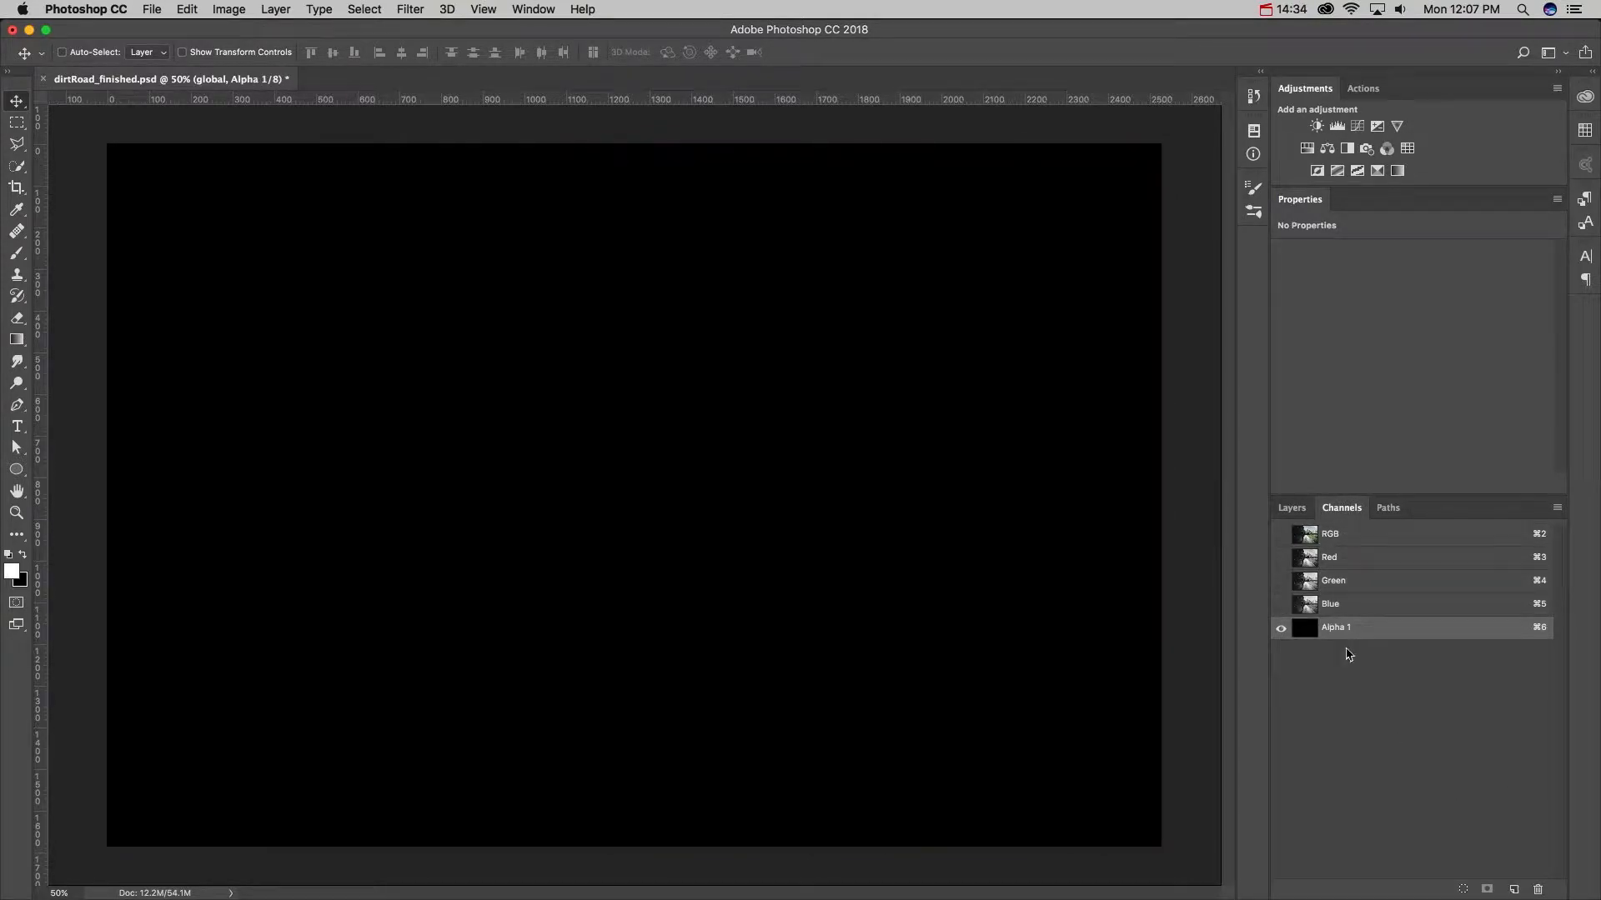
{"action": "left_click", "coordinate": [1280, 535]}
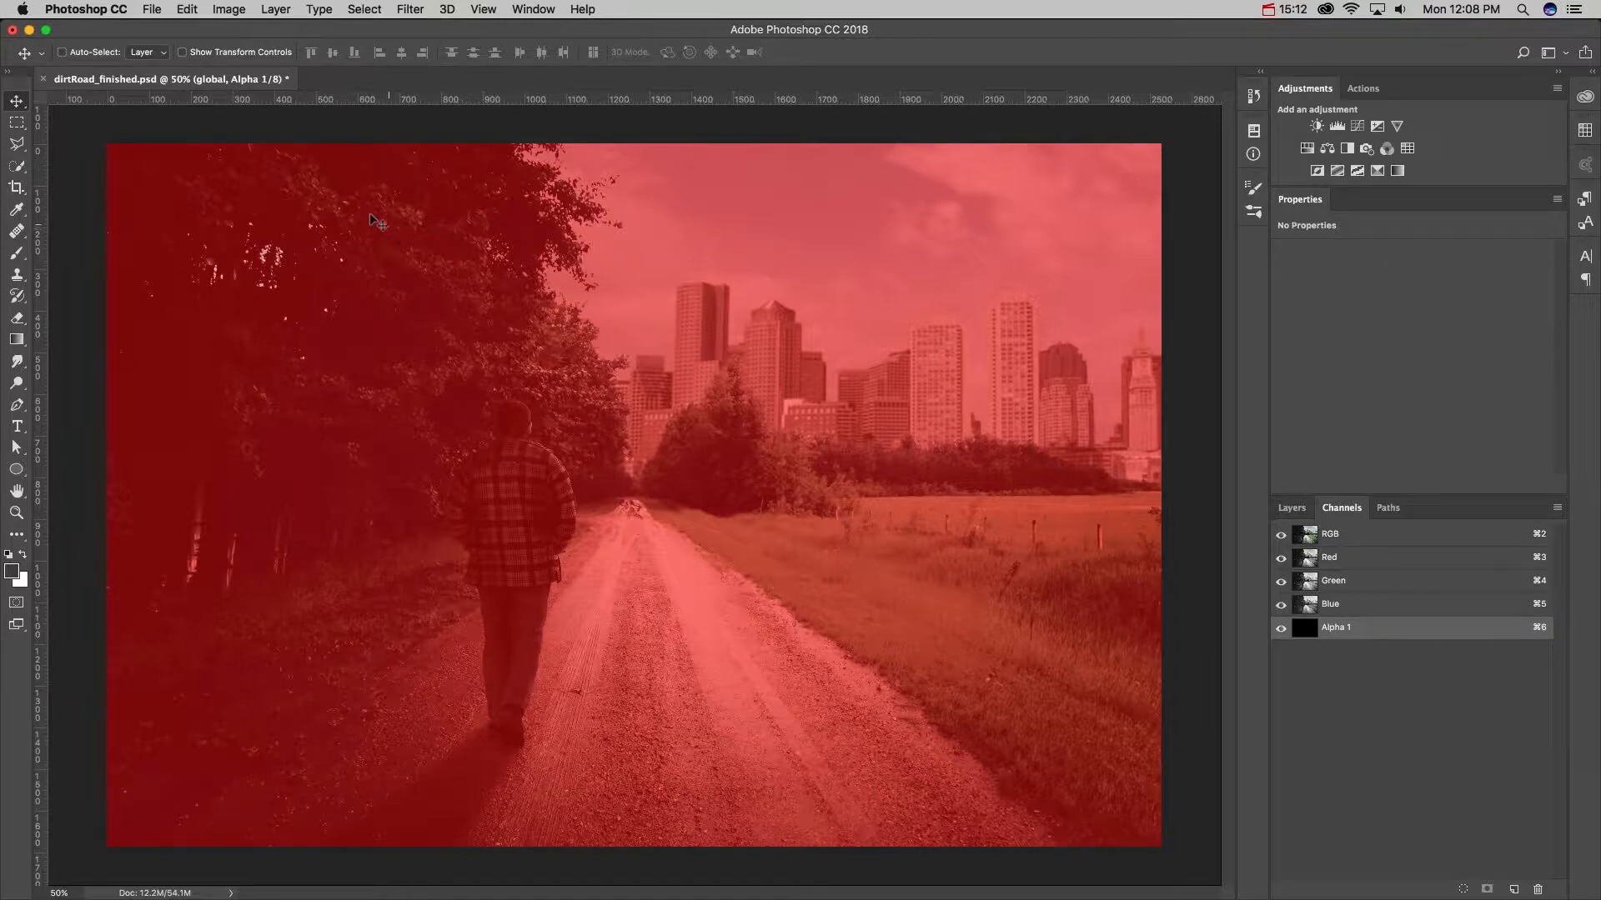
- Activate the Gradient tool and accept the custom white-black-white gradient
{"action": "key", "text": "g"}
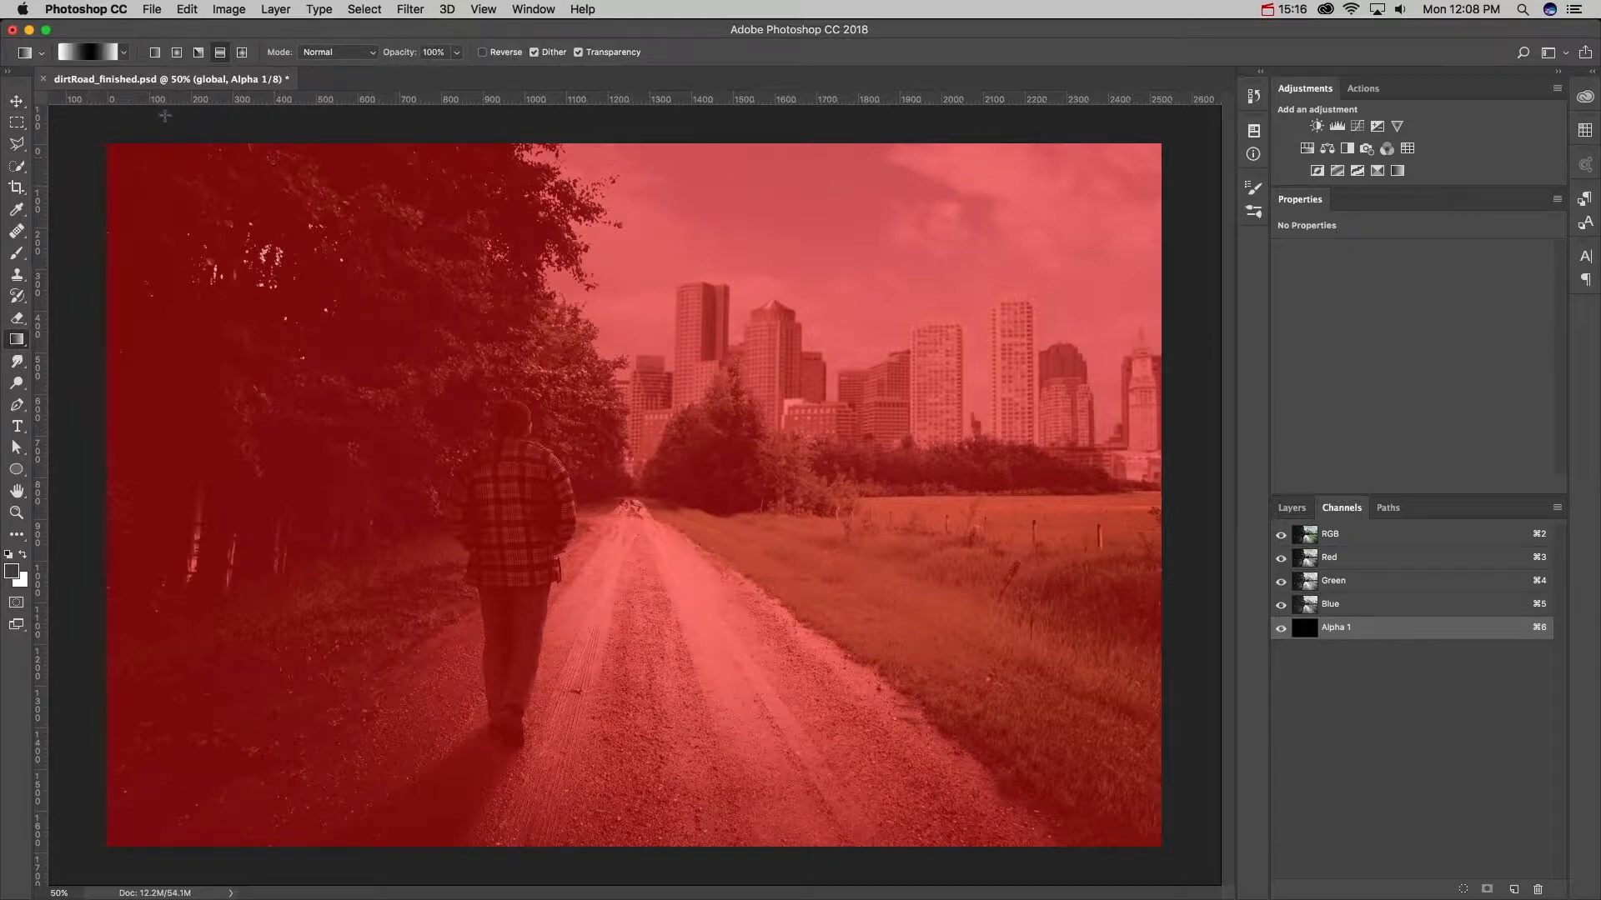
{"action": "left_click", "coordinate": [90, 57]}
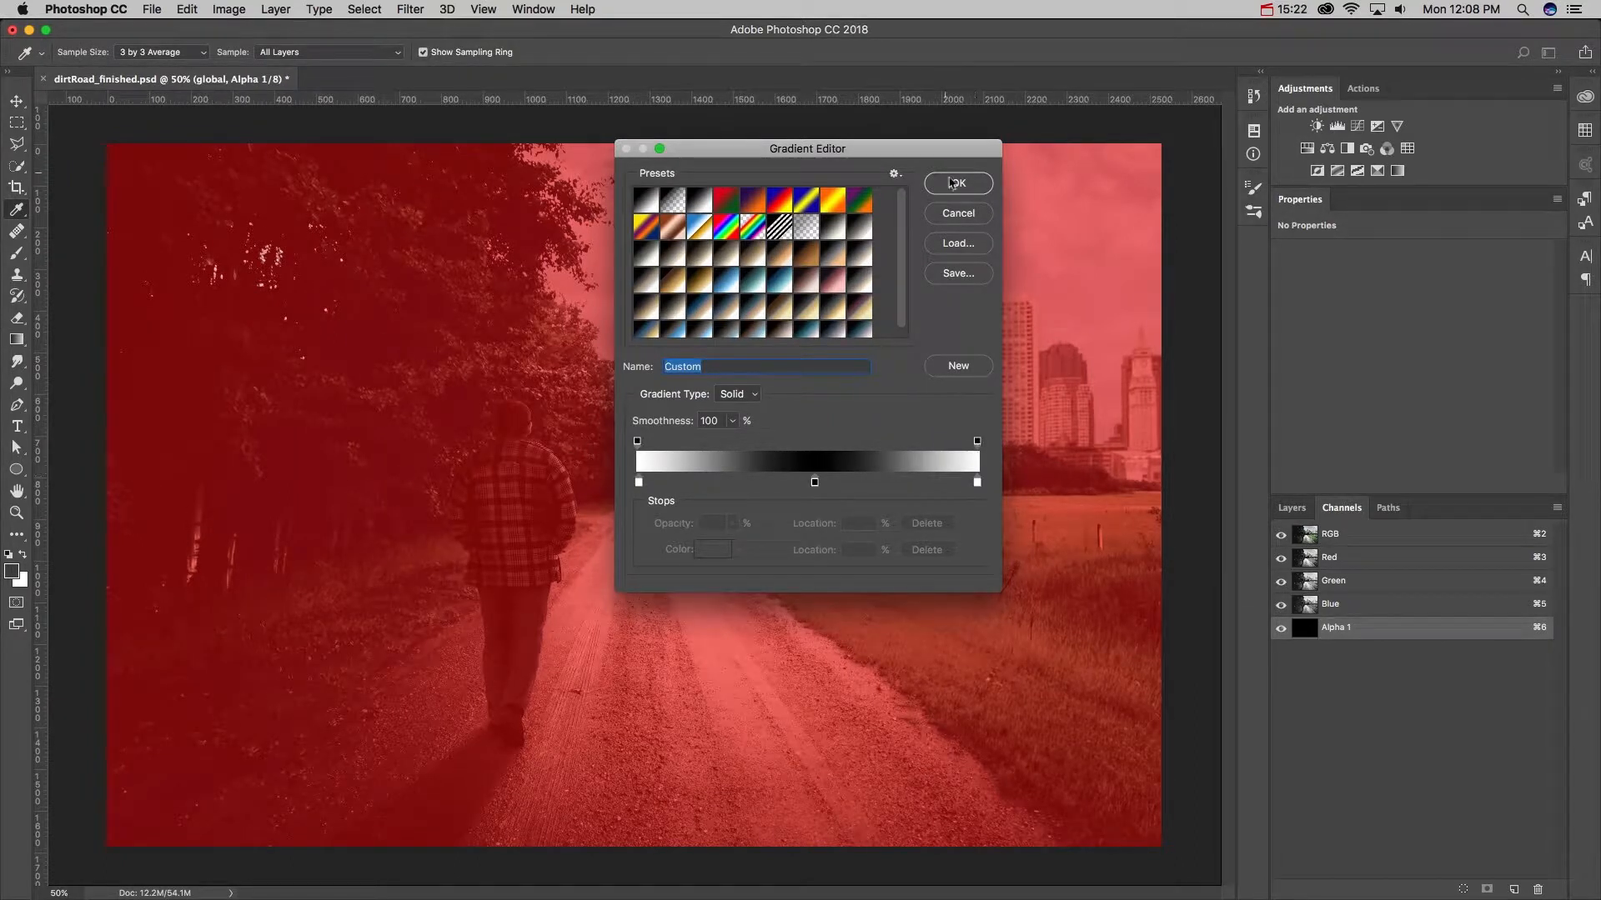
{"action": "left_click", "coordinate": [951, 182]}
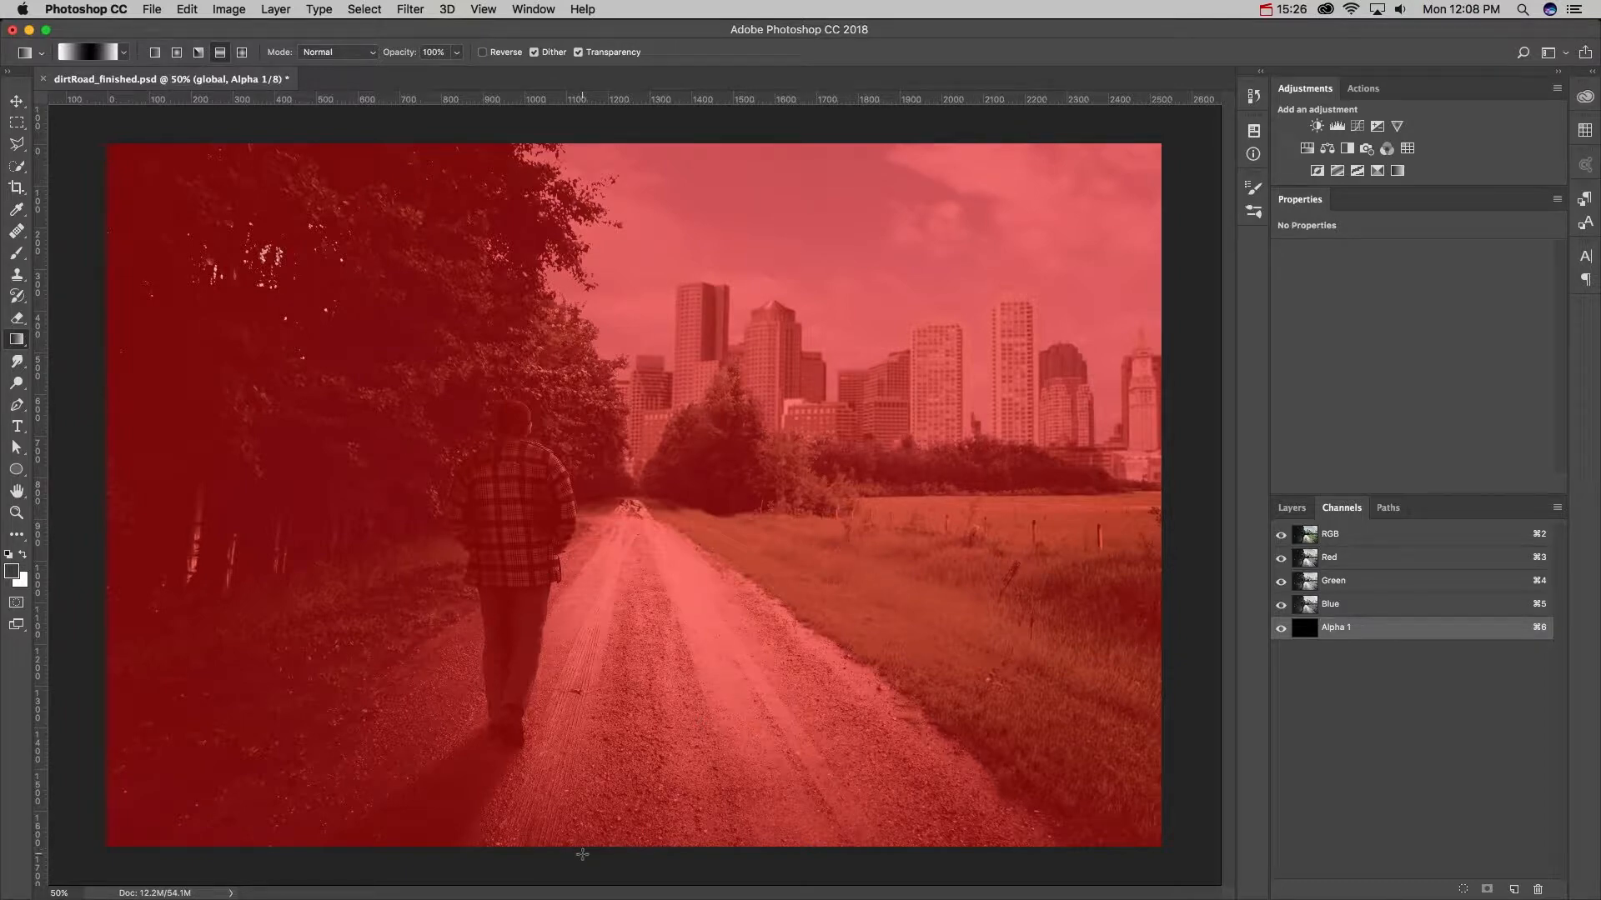
- Try a slightly tilted reflected gradient over the foreground in Alpha 1, toggle the RGB composite to check it, and undo the gradient
{"action": "left_click_drag", "start_coordinate": [597, 876], "coordinate": [635, 572]}
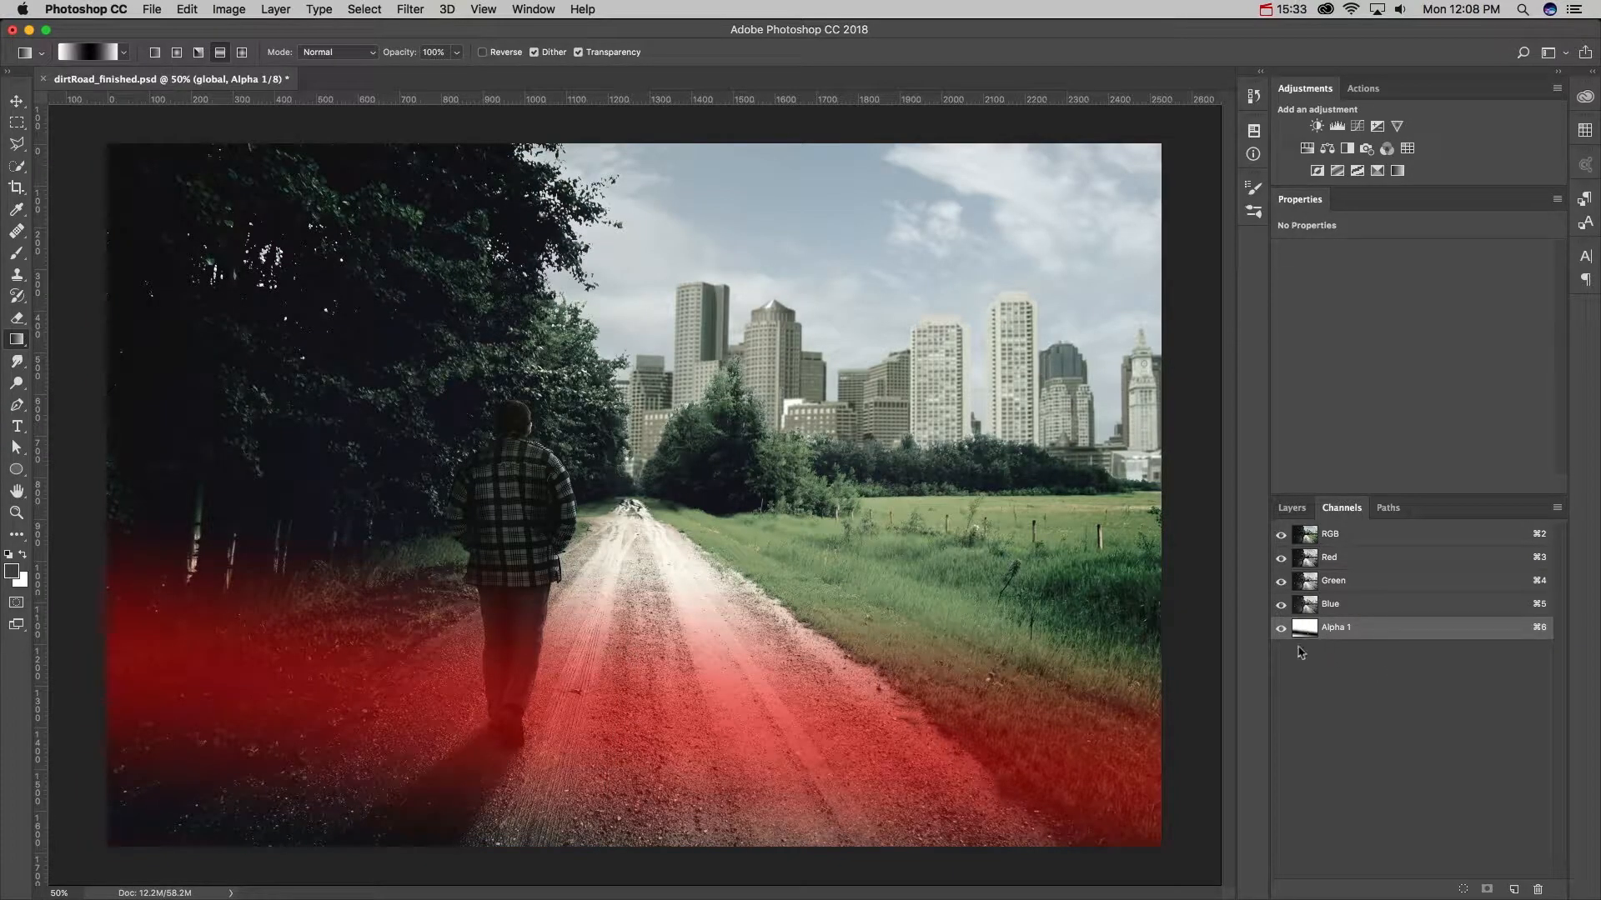
{"action": "left_click", "coordinate": [1278, 536]}
{"action": "left_click", "coordinate": [1280, 535]}
{"action": "key", "text": "super+z"}
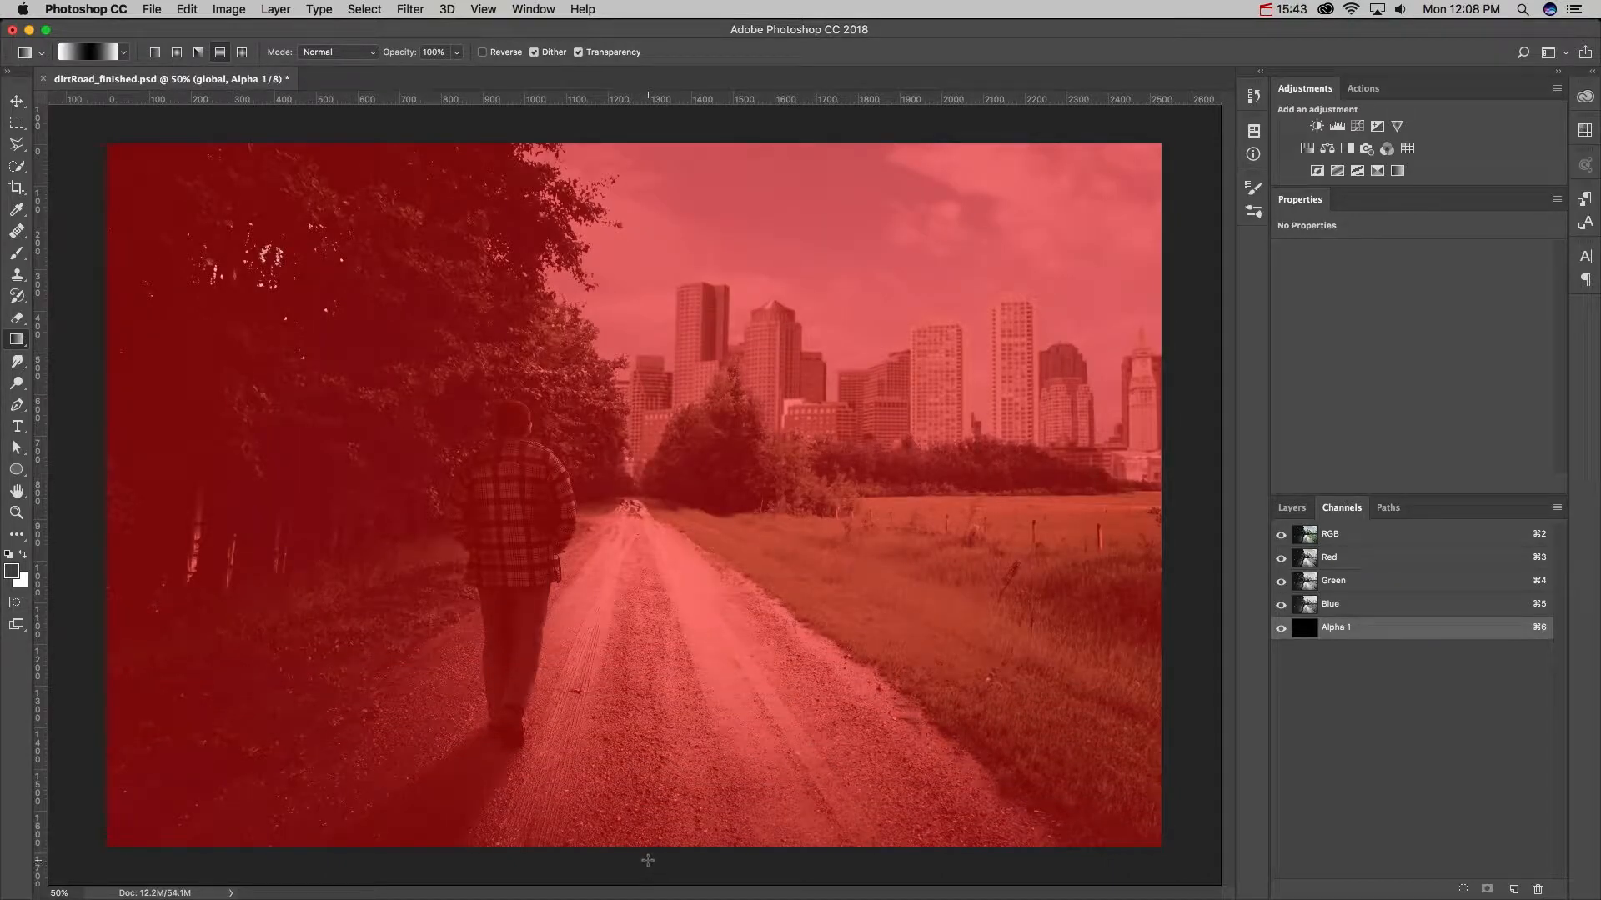
- Draw a straight vertical reflected gradient in Alpha 1 from just below the image up to the walker's jacket hem, and return to the layer list
{"action": "left_click_drag", "start_coordinate": [646, 861], "coordinate": [647, 661]}
{"action": "left_click_drag", "start_coordinate": [647, 661], "coordinate": [647, 600]}
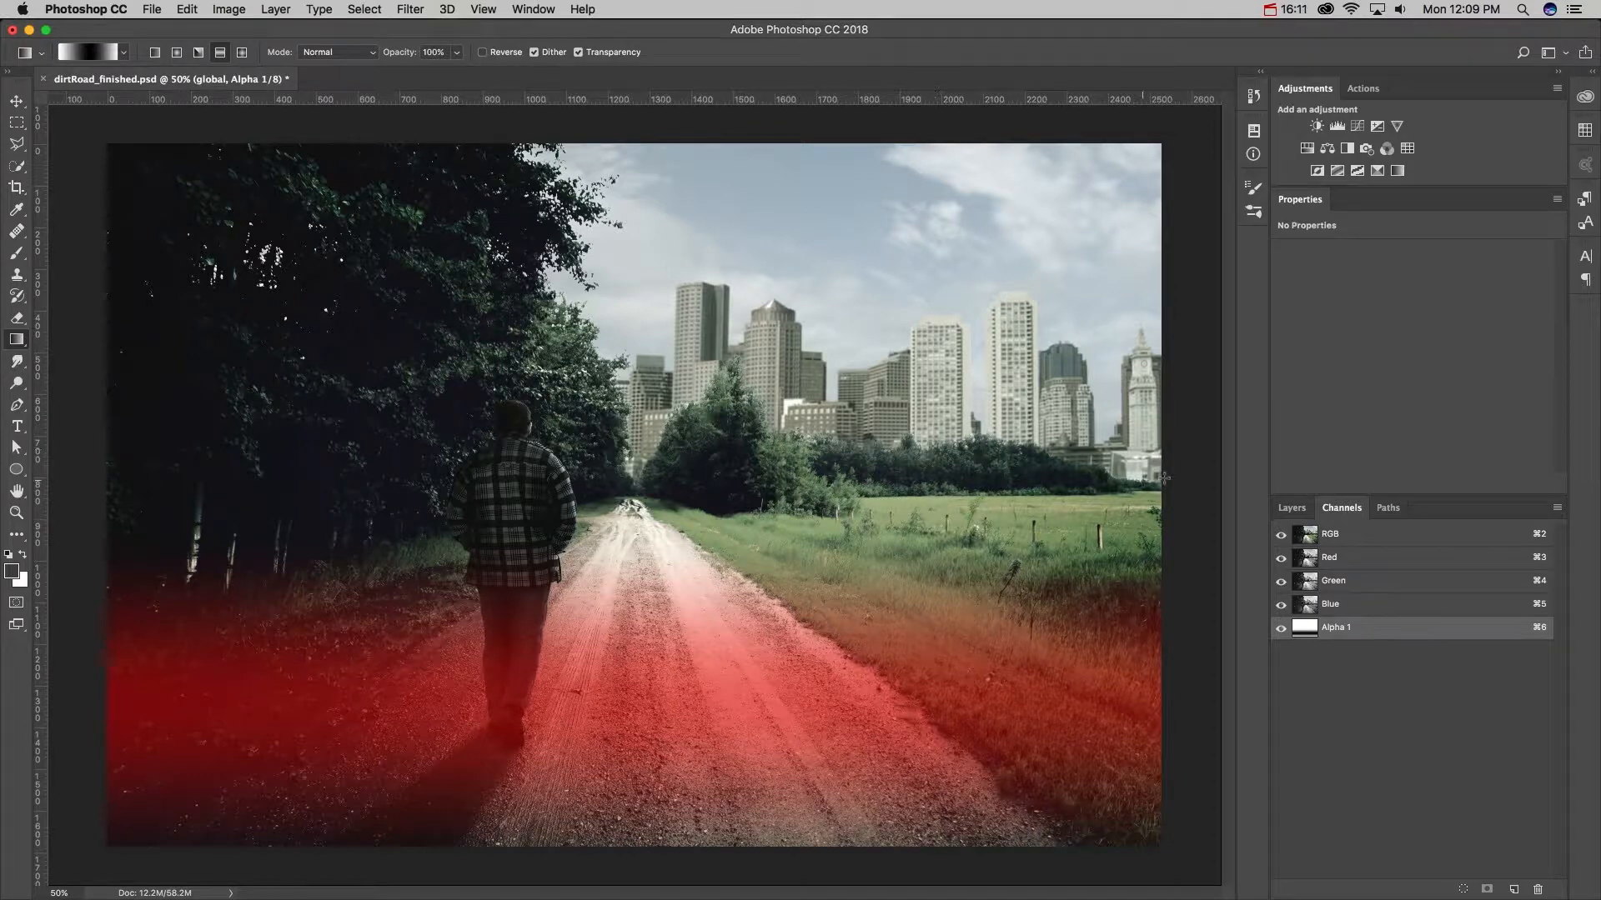
{"action": "left_click", "coordinate": [1290, 513]}
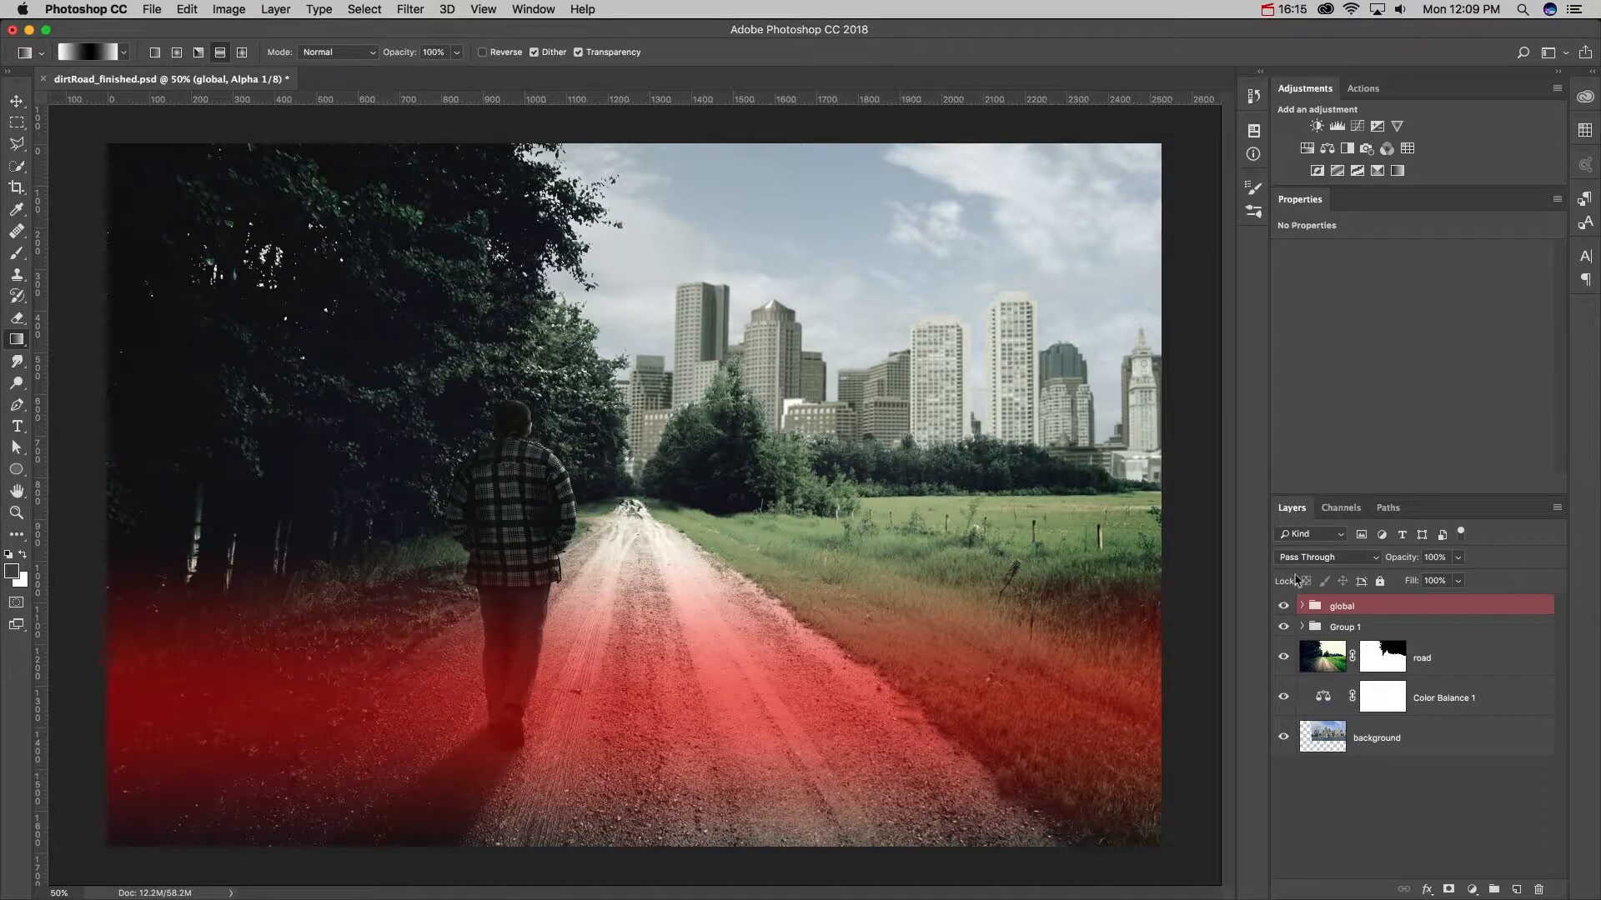
- Load the walker layer's outline as a selection, fill it with black in the Alpha 1 channel, and deselect
{"action": "left_click", "coordinate": [1300, 627]}
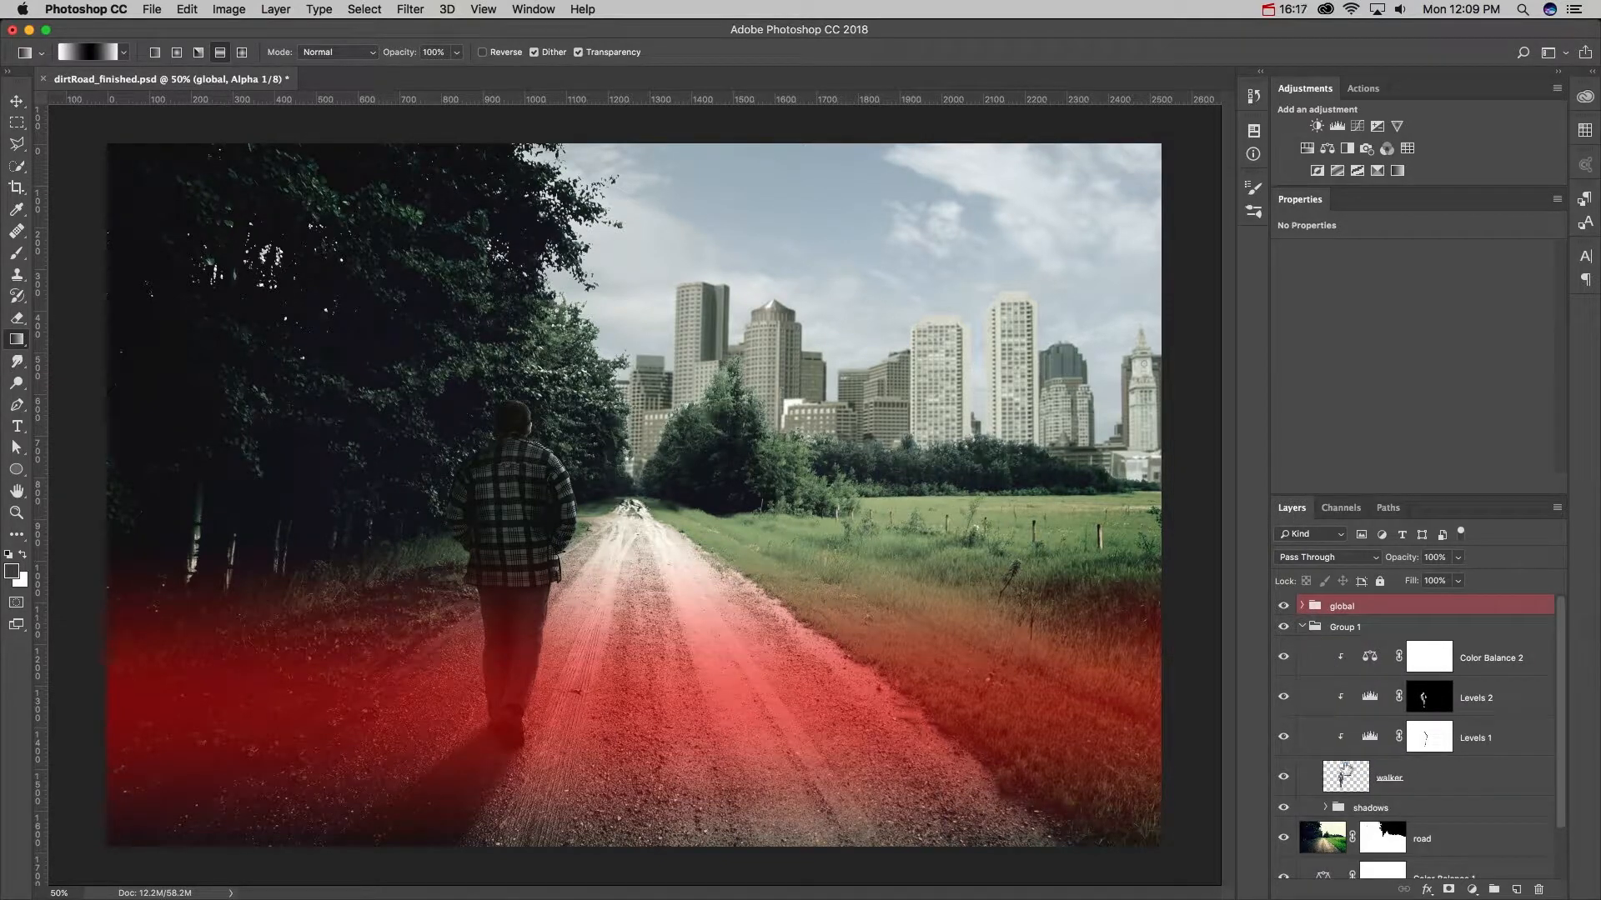
{"action": "left_click", "coordinate": [1340, 779], "text": "super"}
{"action": "left_click", "coordinate": [1342, 508]}
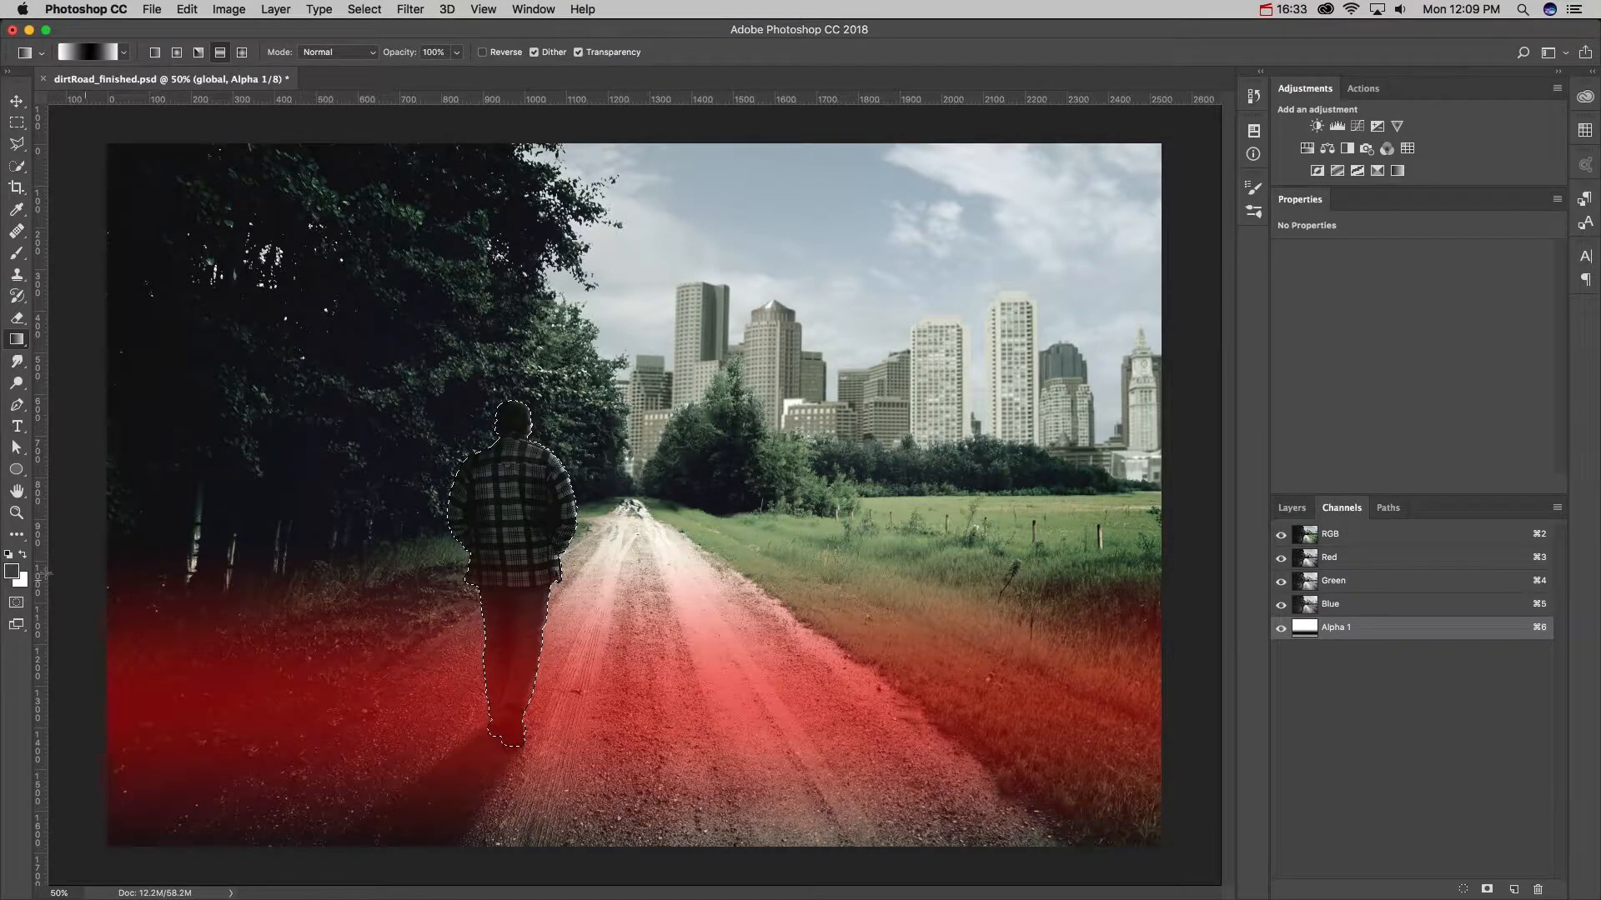
{"action": "key", "text": "d"}
{"action": "key", "text": "alt+BackSpace"}
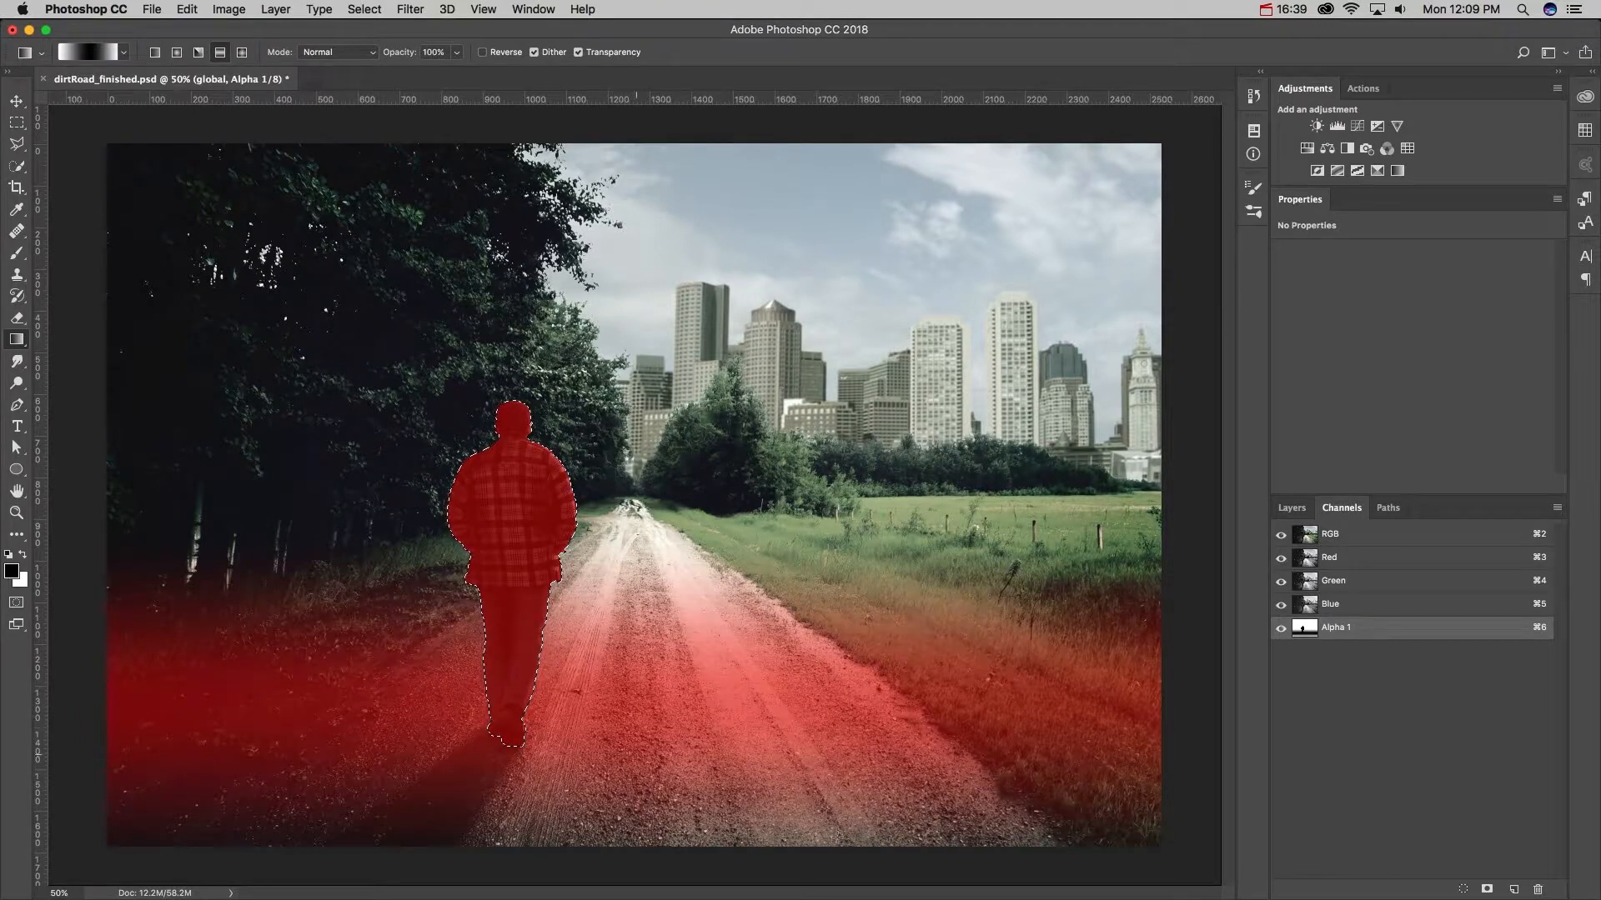
{"action": "key", "text": "super+d"}
- View the Alpha 1 mask on its own, rename the channel as DOF, and reactivate the RGB composite
{"action": "left_click", "coordinate": [1282, 534]}
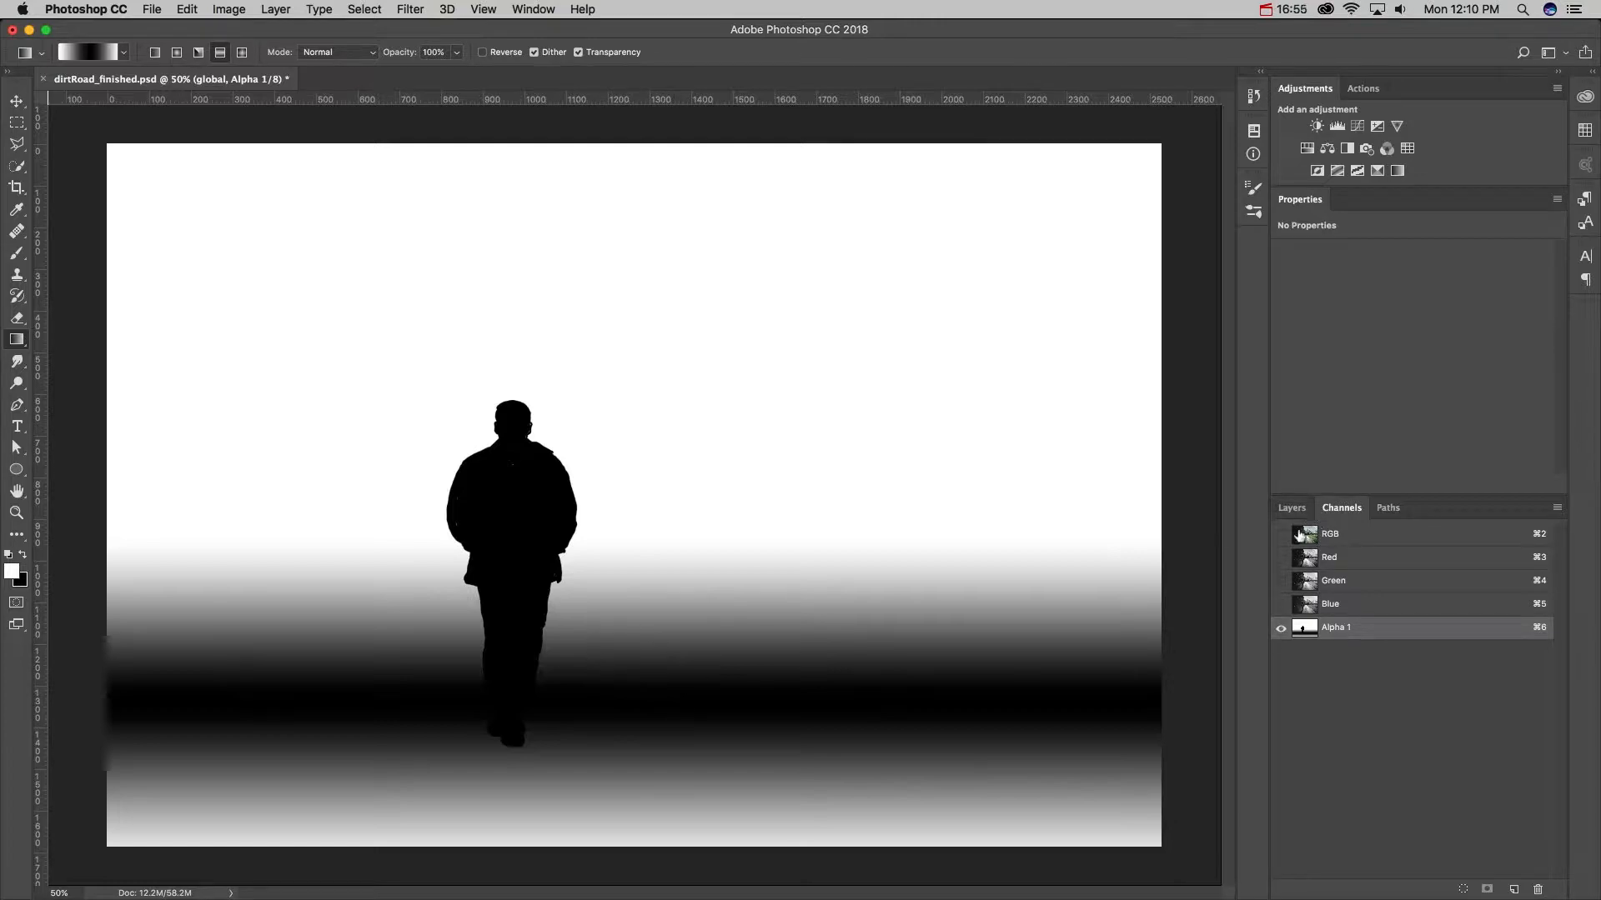
{"action": "left_click", "coordinate": [1376, 537]}
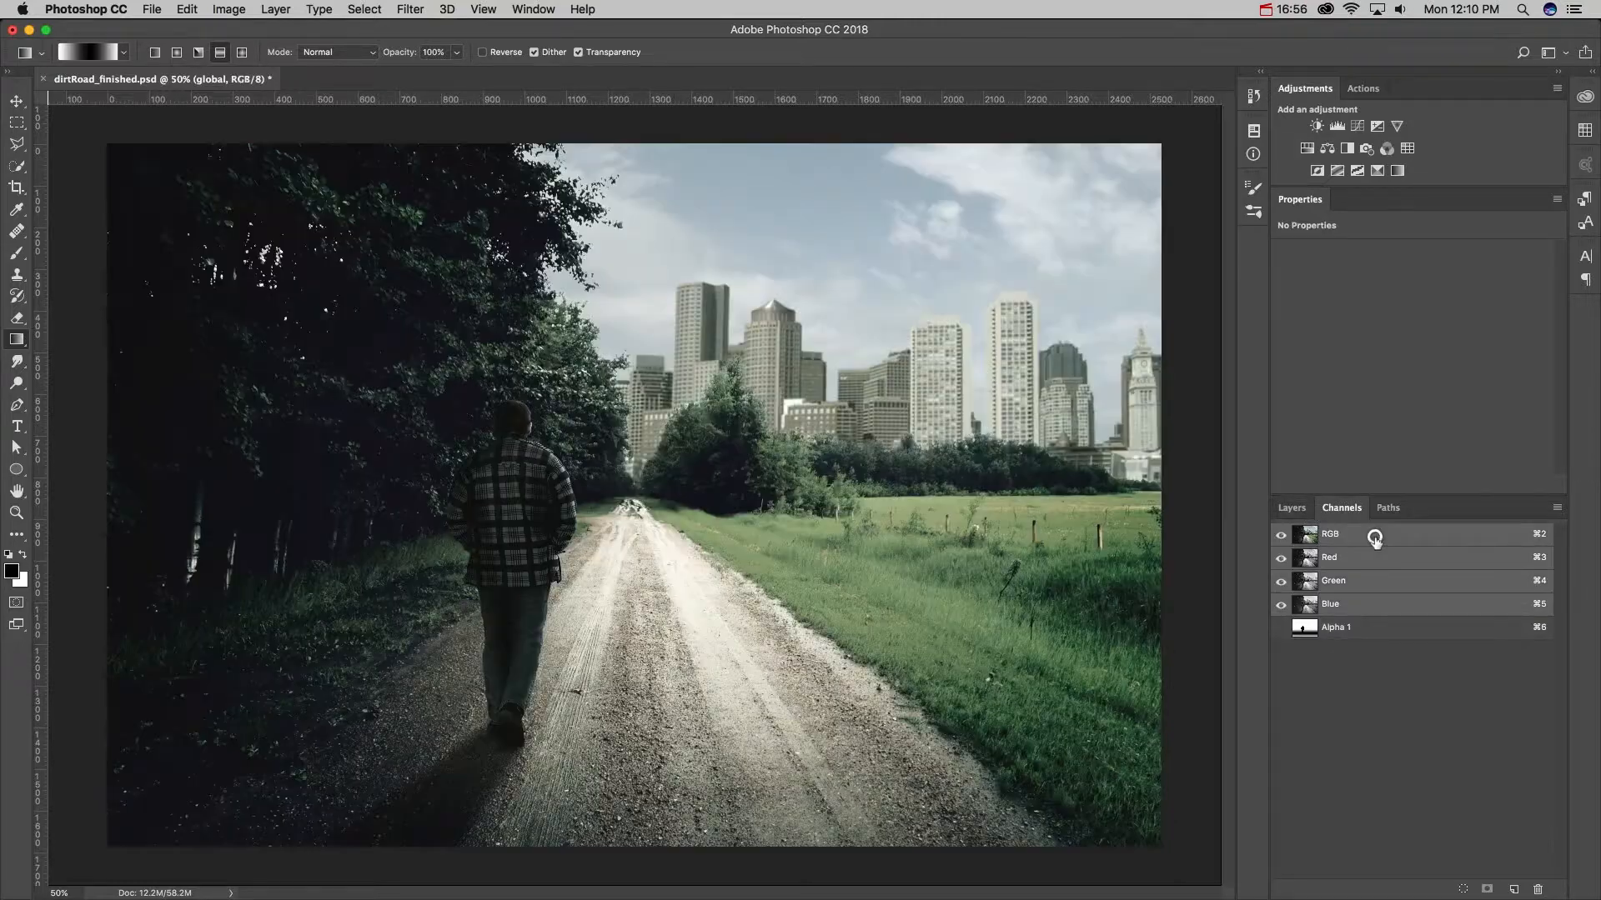
{"action": "double_click", "coordinate": [1337, 630]}
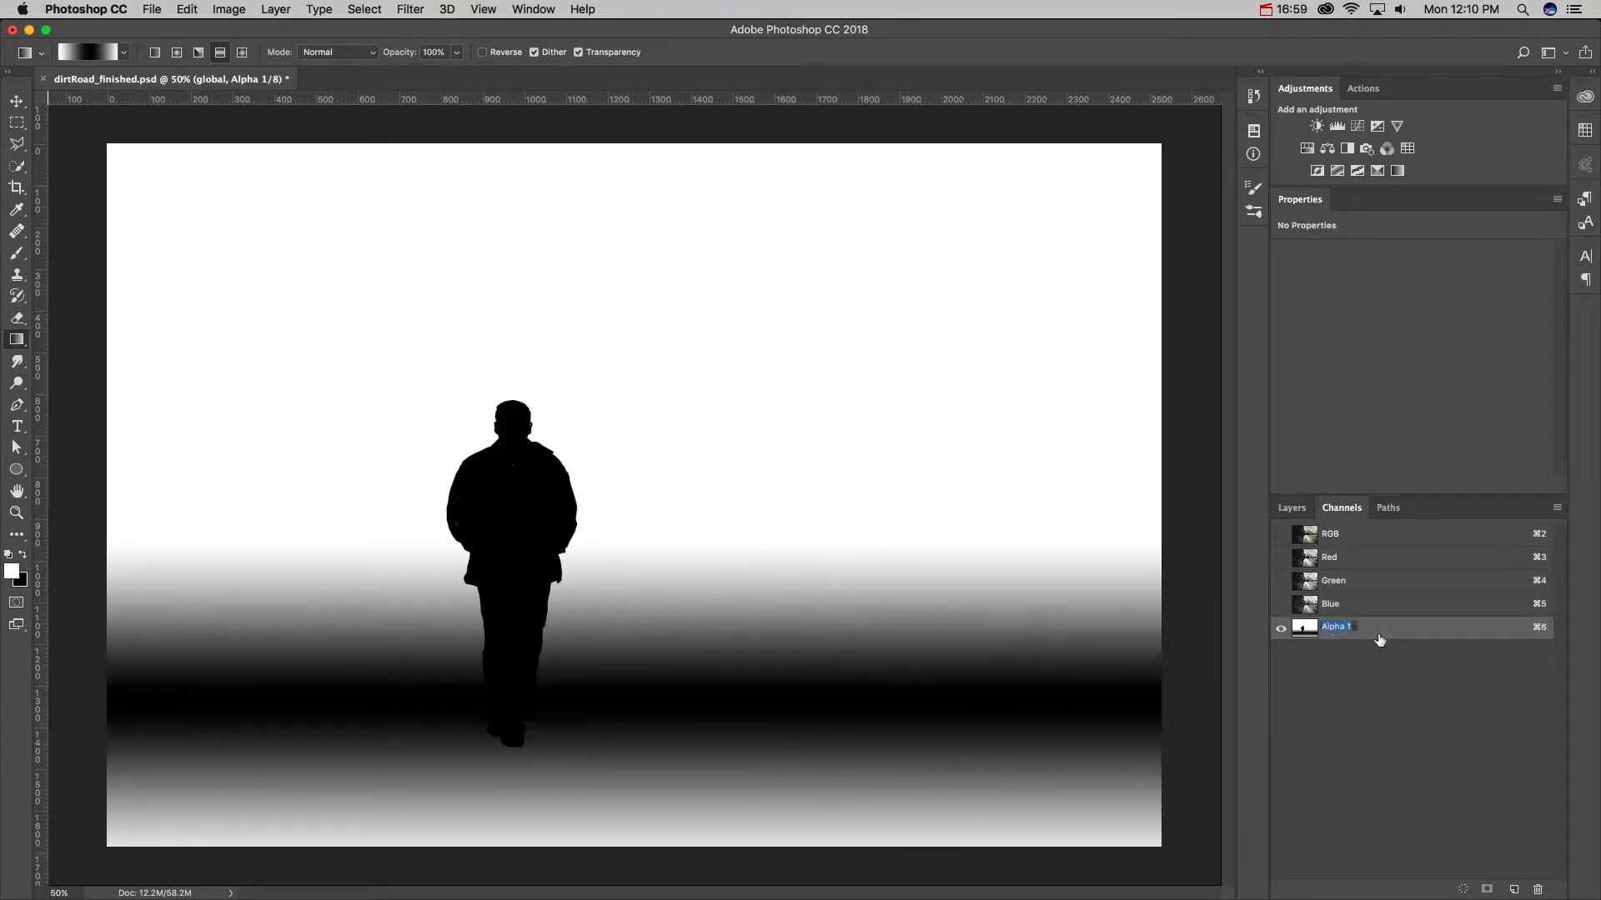
{"action": "type", "text": "DOF"}
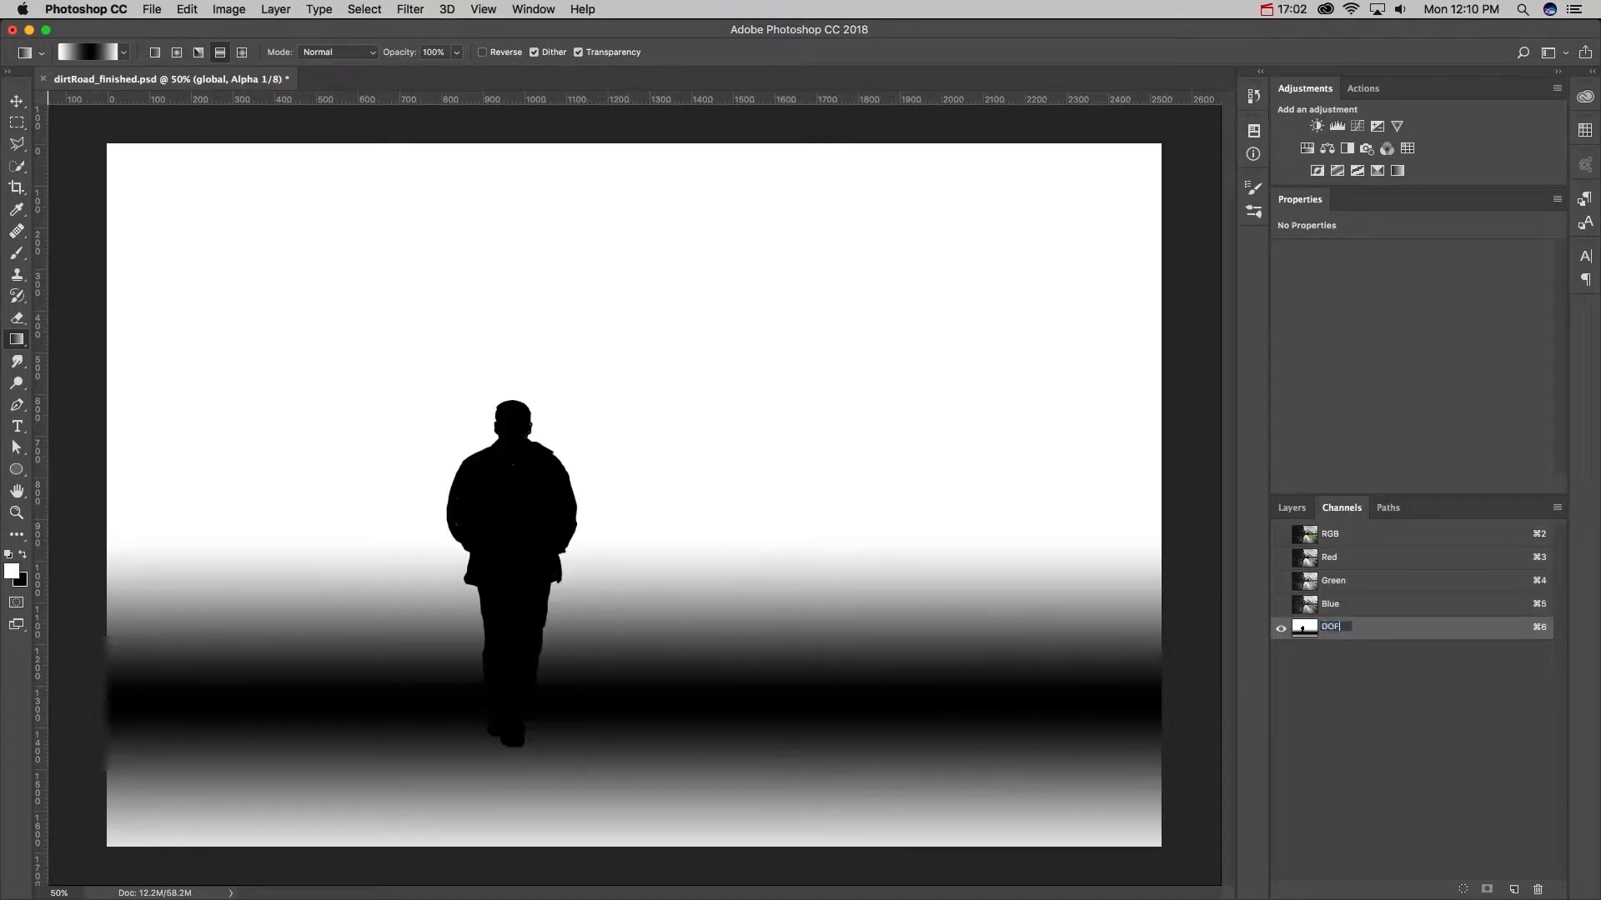
{"action": "key", "text": "Return"}
{"action": "left_click", "coordinate": [1372, 542]}
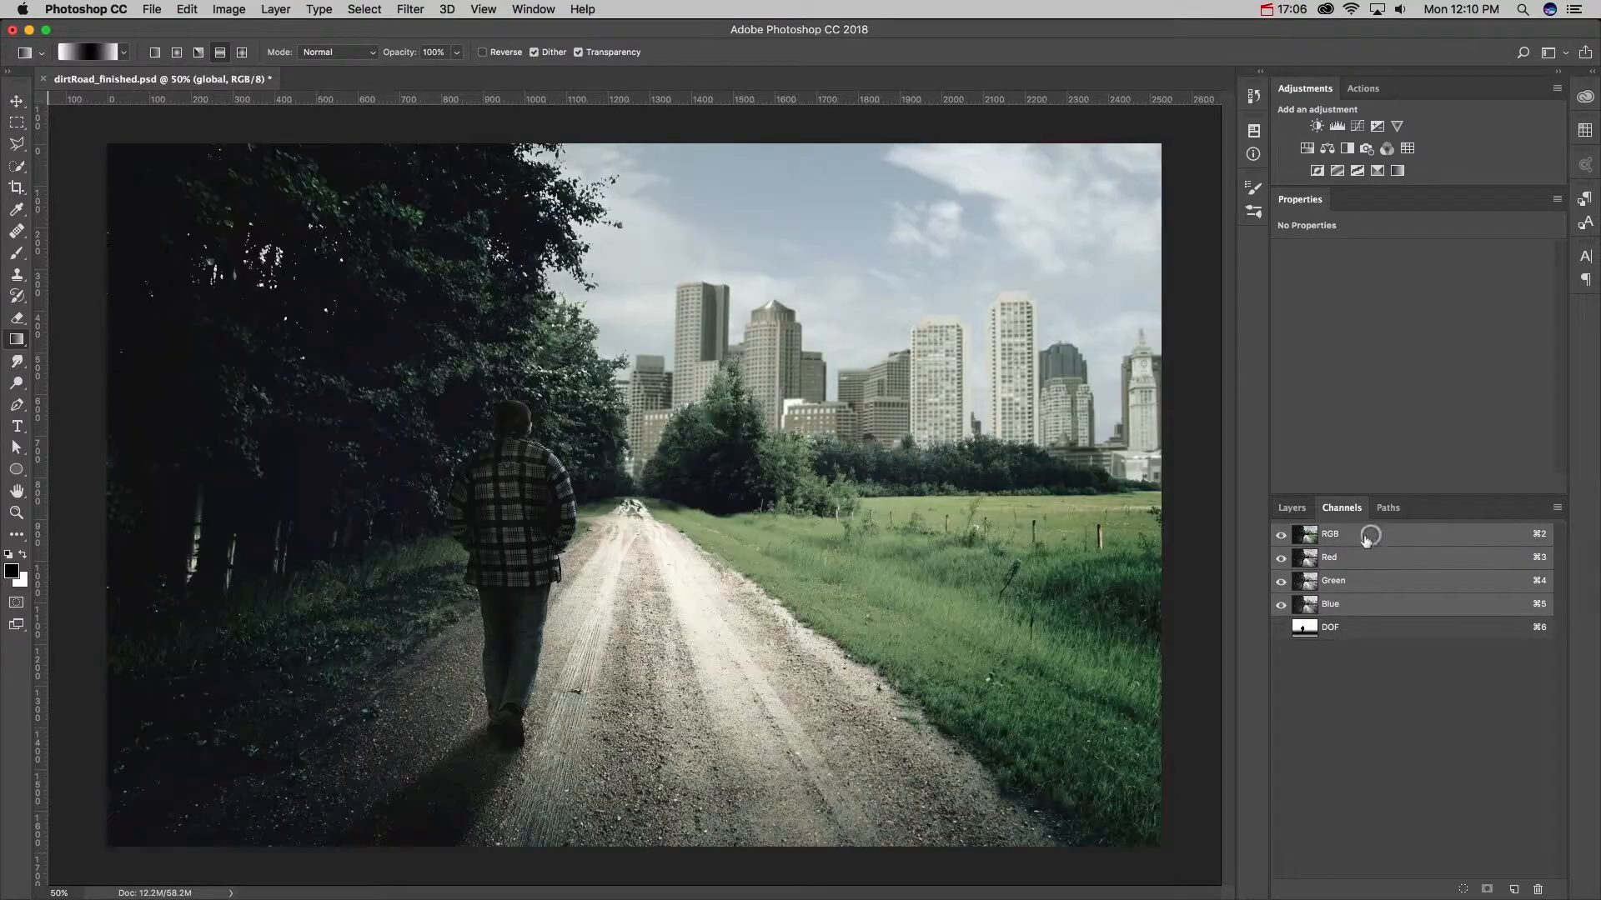
- Collapse Group 1, stamp all visible layers into a new layer above the global group, and name it "lens blur"
{"action": "left_click", "coordinate": [1292, 508]}
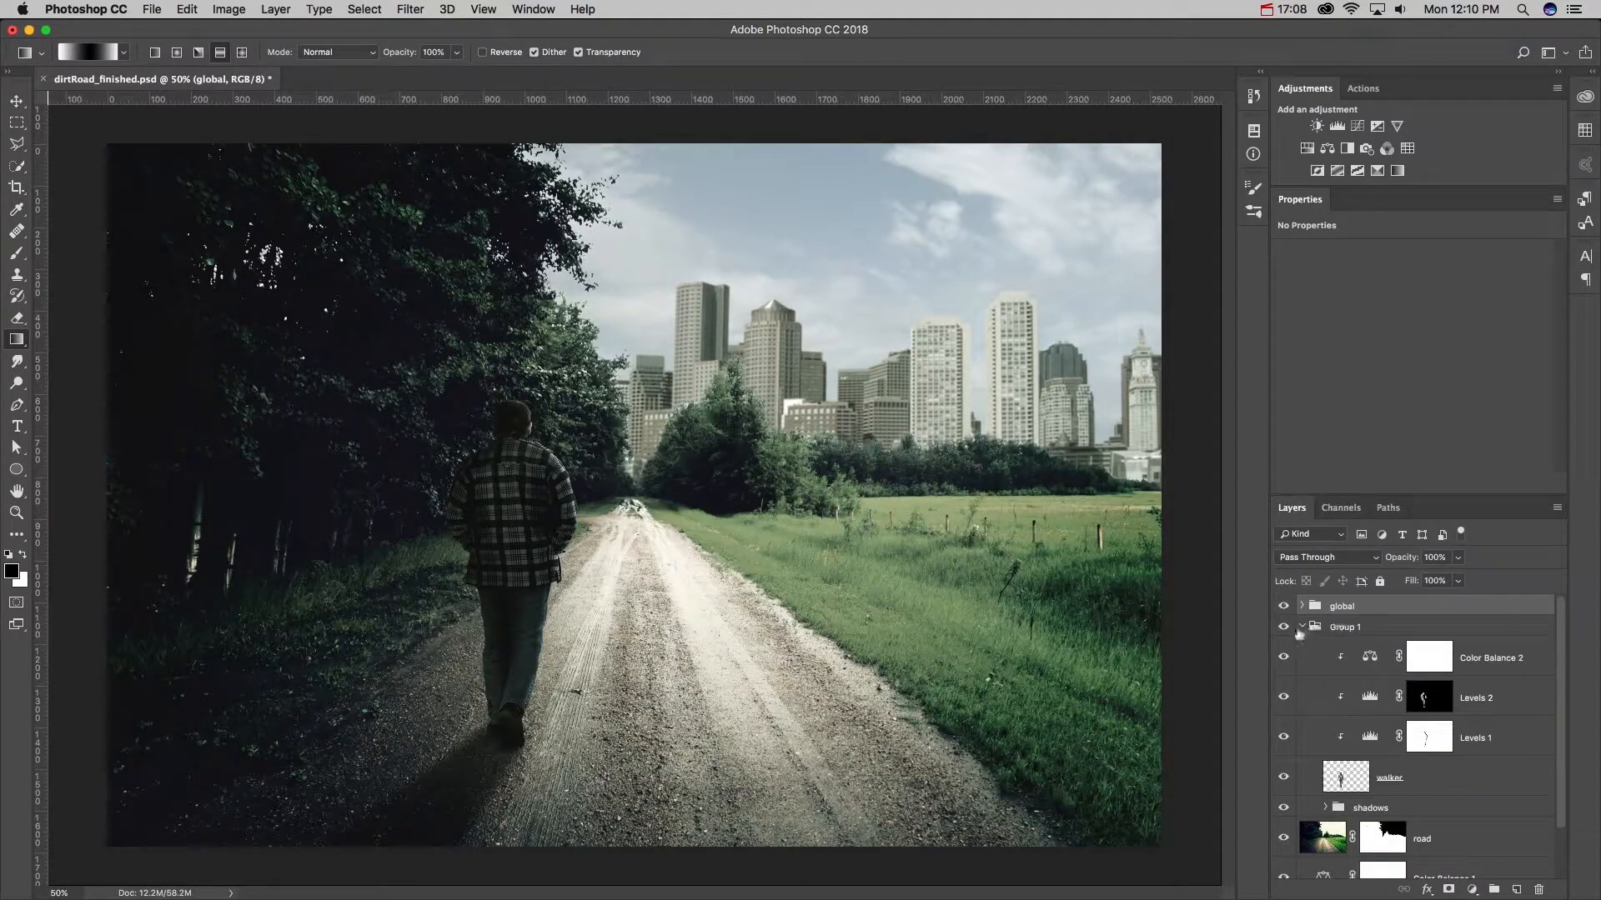
{"action": "left_click", "coordinate": [1302, 627]}
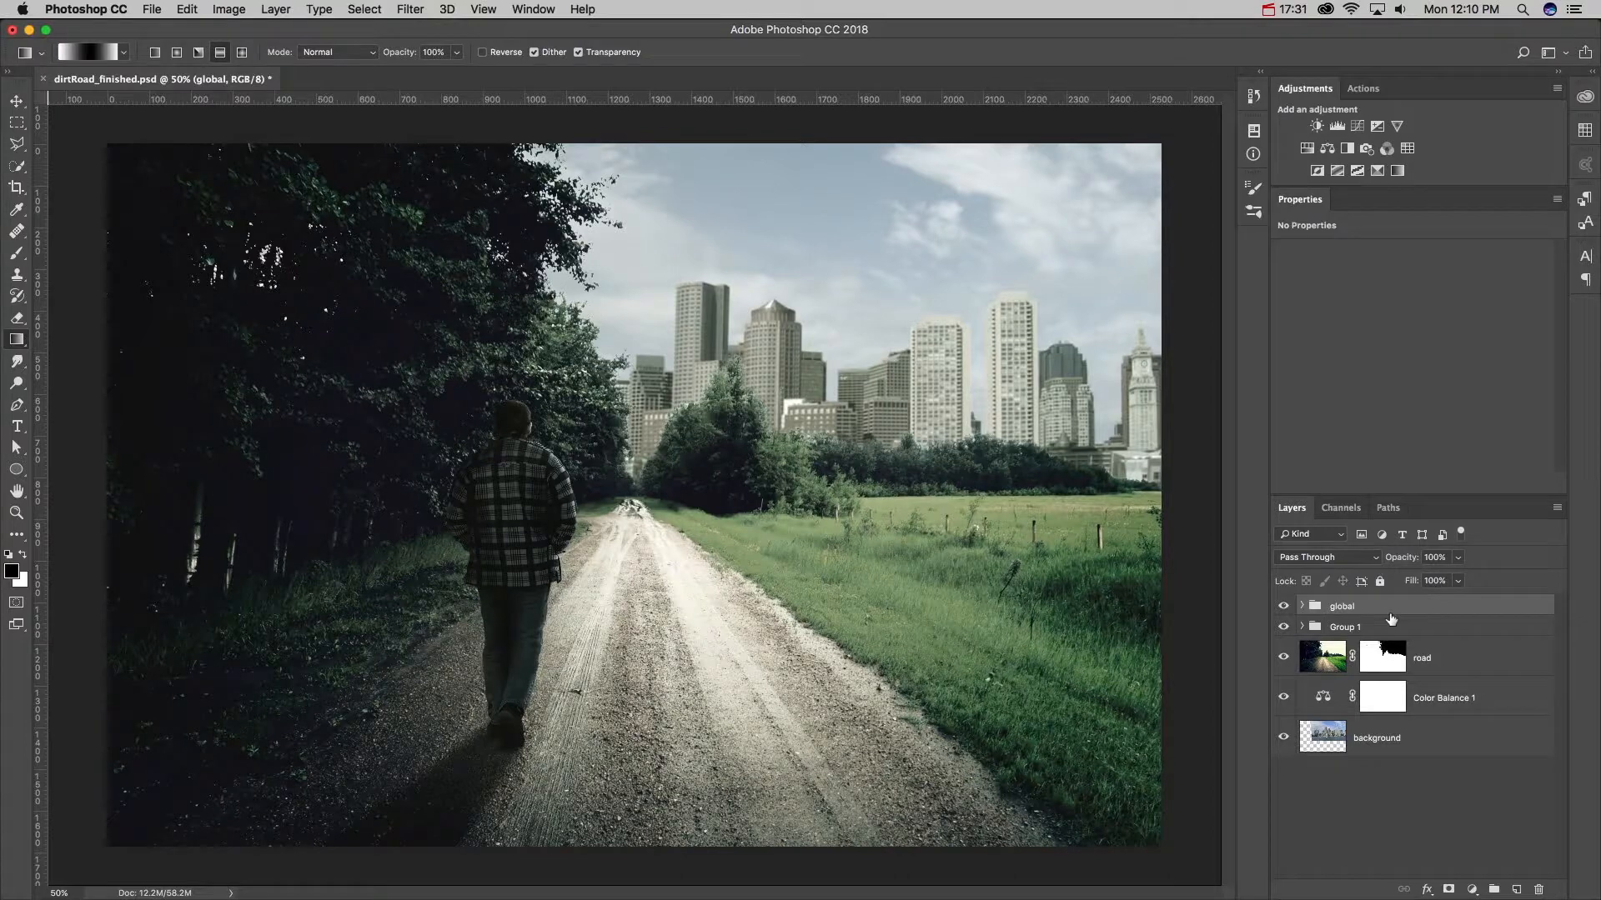
{"action": "key", "text": "alt+shift+super+e"}
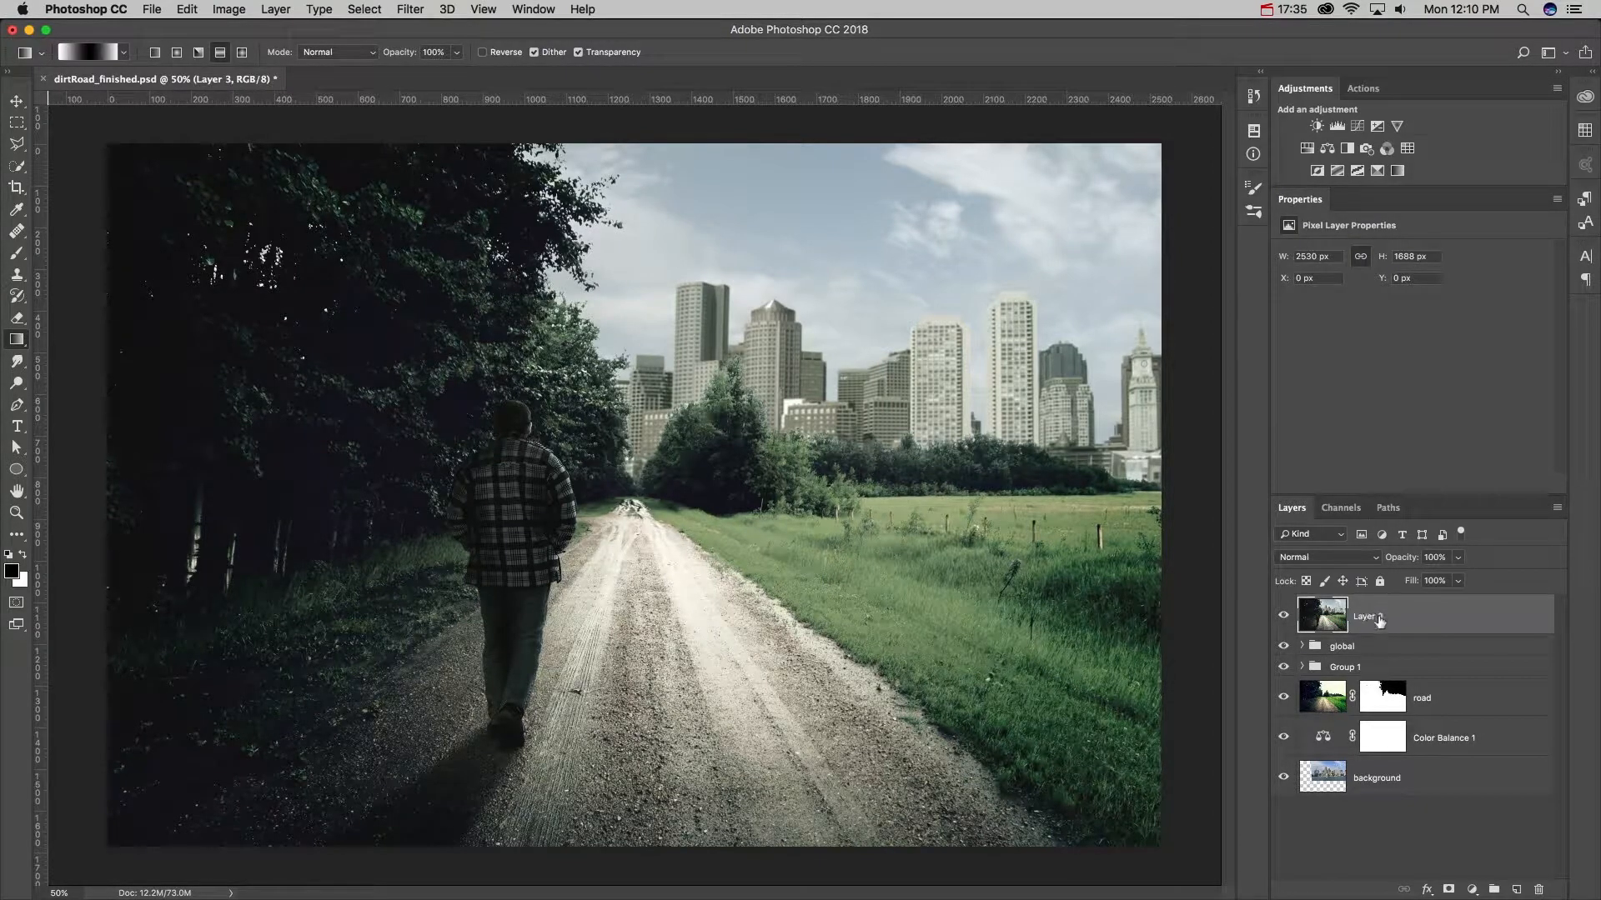
{"action": "double_click", "coordinate": [1367, 617]}
{"action": "type", "text": "lens blur"}
{"action": "key", "text": "Return"}
- Start the Lens Blur filter on the lens blur layer and use the DOF channel as the depth map source
{"action": "left_click", "coordinate": [414, 9]}
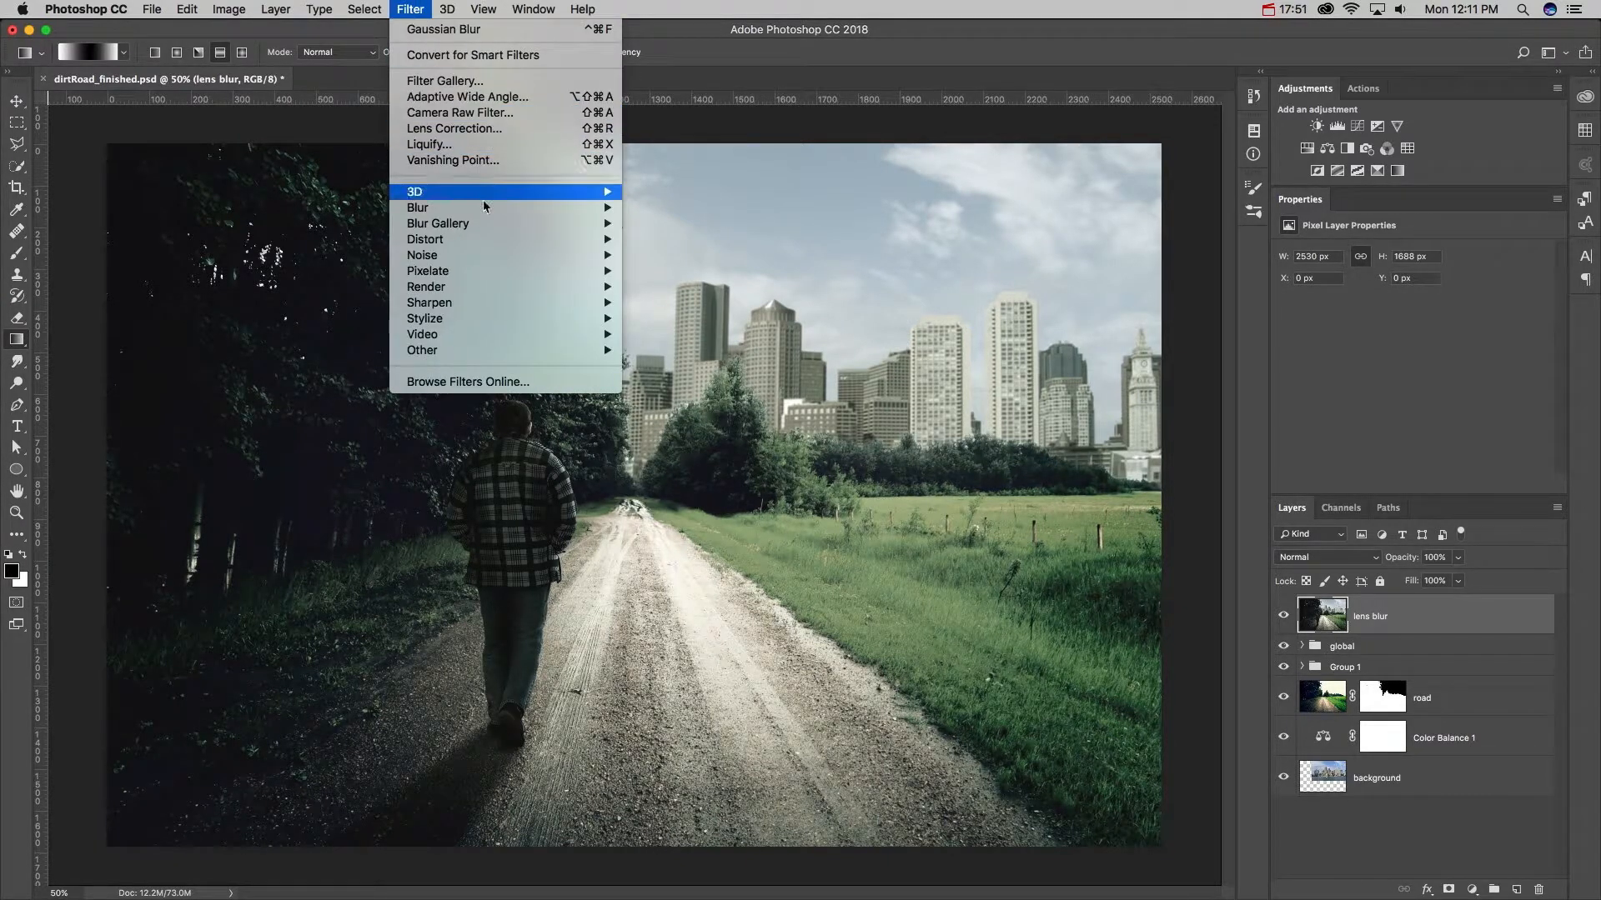
{"action": "mouse_move", "coordinate": [504, 208]}
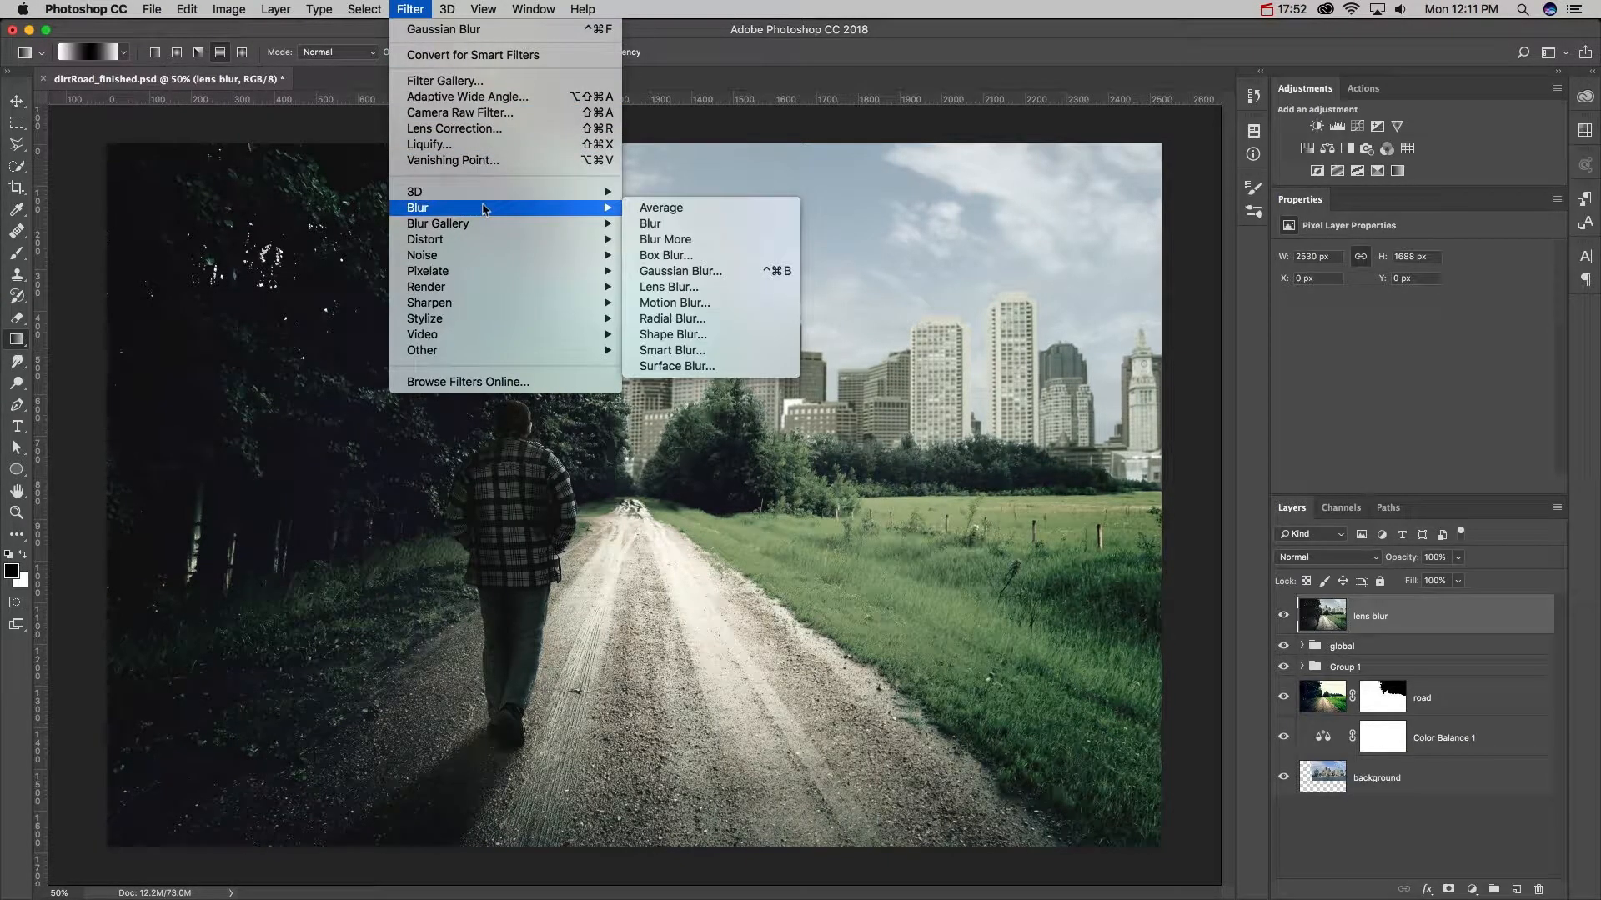
{"action": "left_click", "coordinate": [693, 288]}
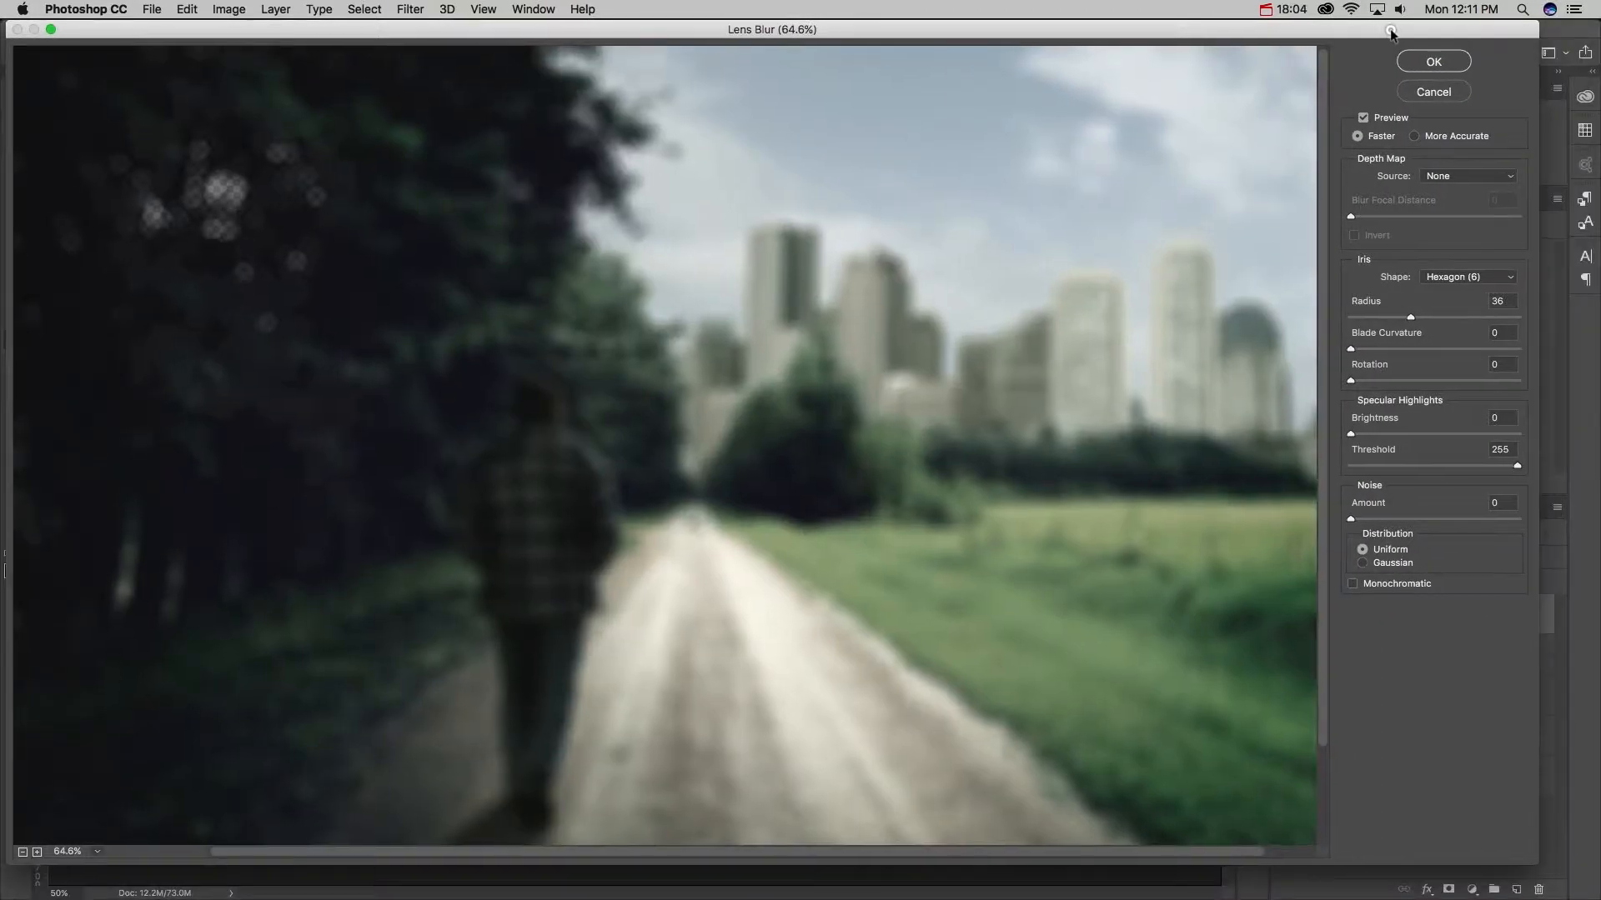
{"action": "left_click_drag", "start_coordinate": [1391, 32], "coordinate": [1394, 31]}
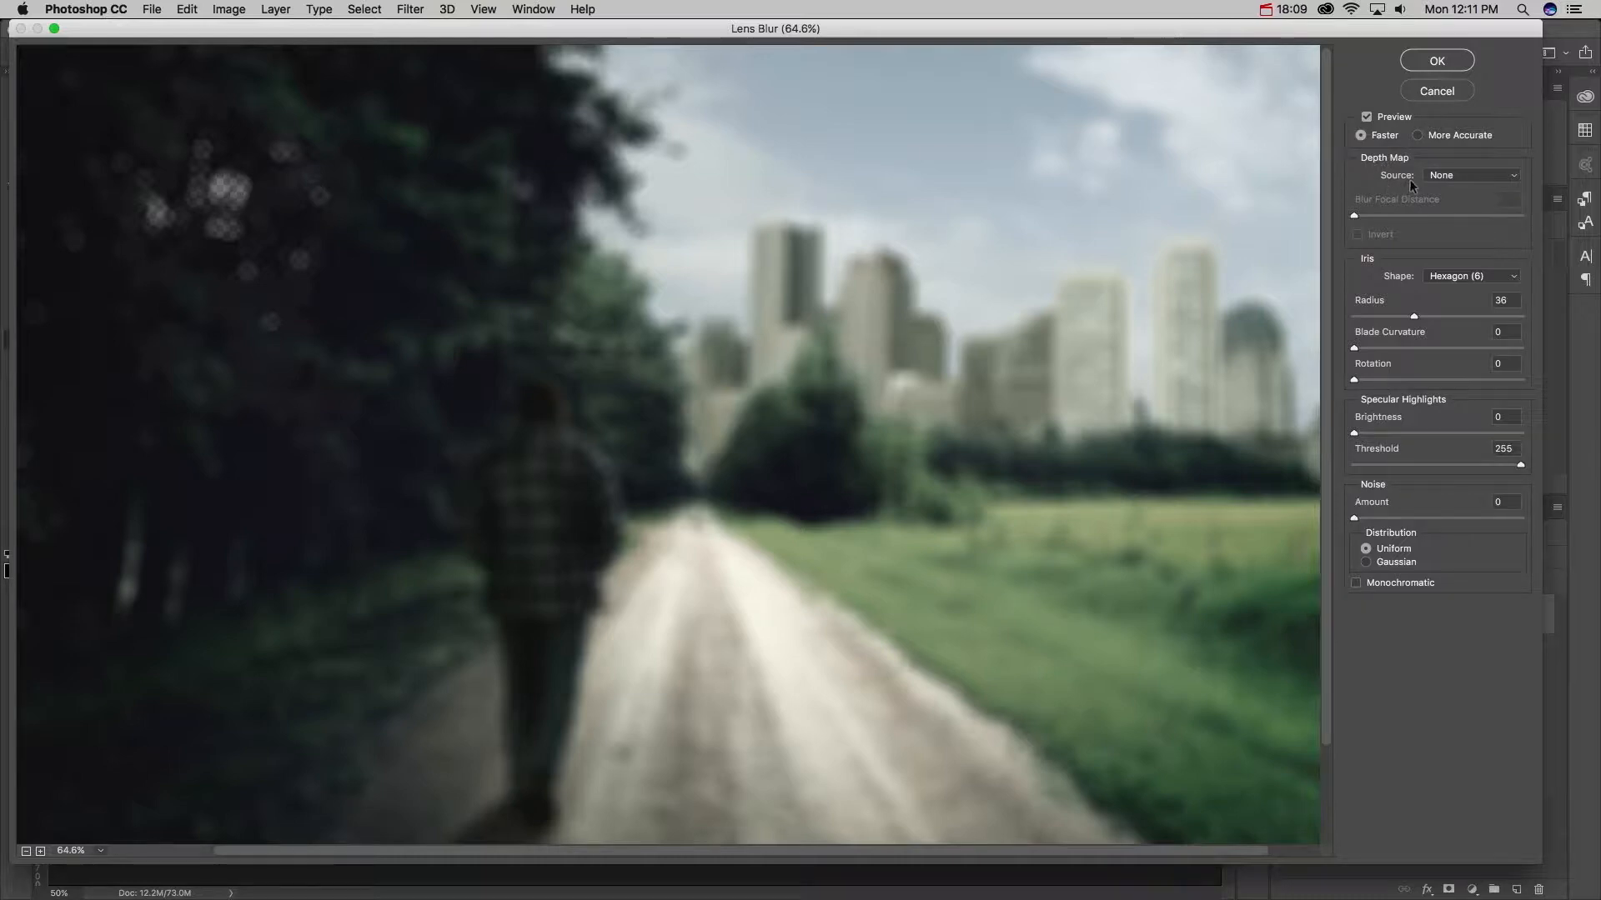
{"action": "left_click", "coordinate": [1490, 176]}
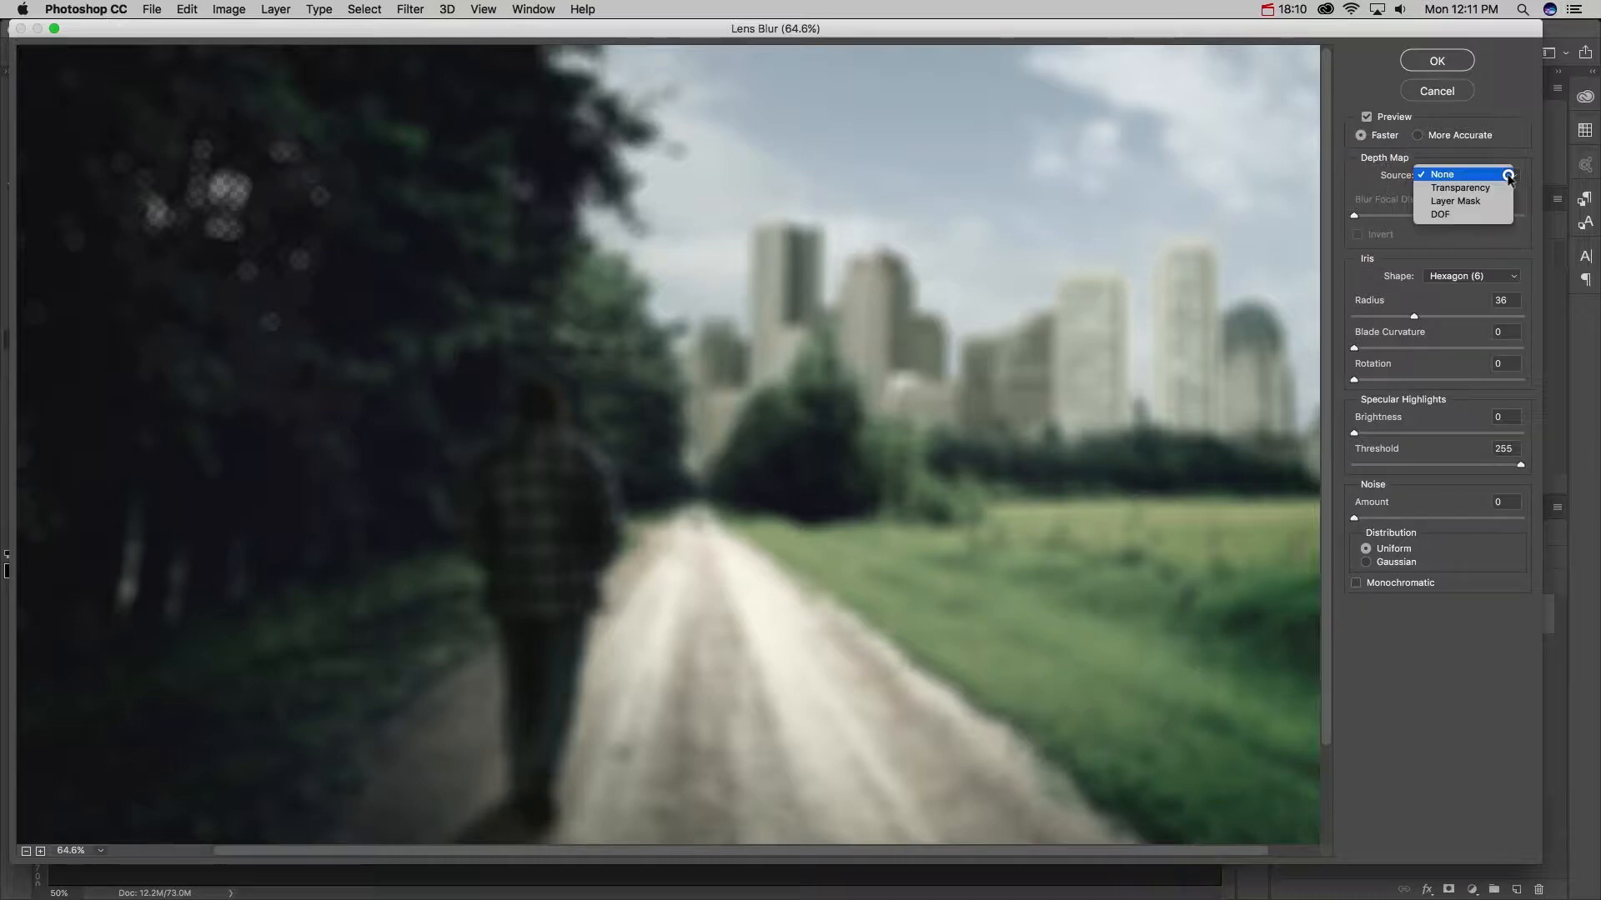
{"action": "left_click", "coordinate": [1446, 215]}
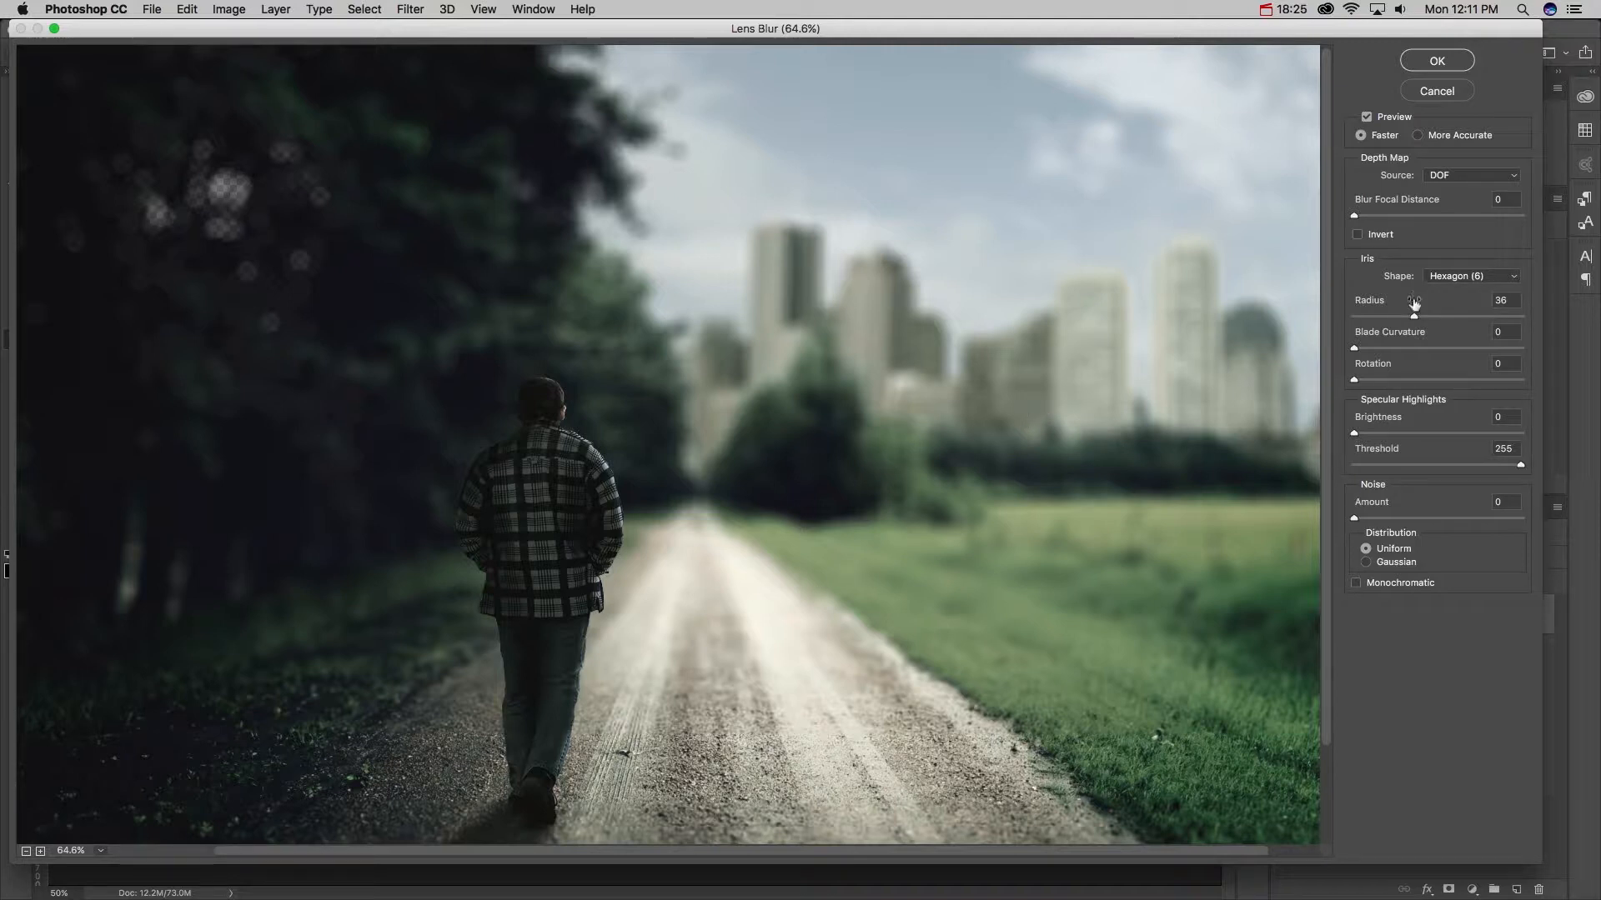
- Set the Lens Blur iris radius to 11 and apply the filter
{"action": "left_click_drag", "start_coordinate": [1414, 318], "coordinate": [1374, 318]}
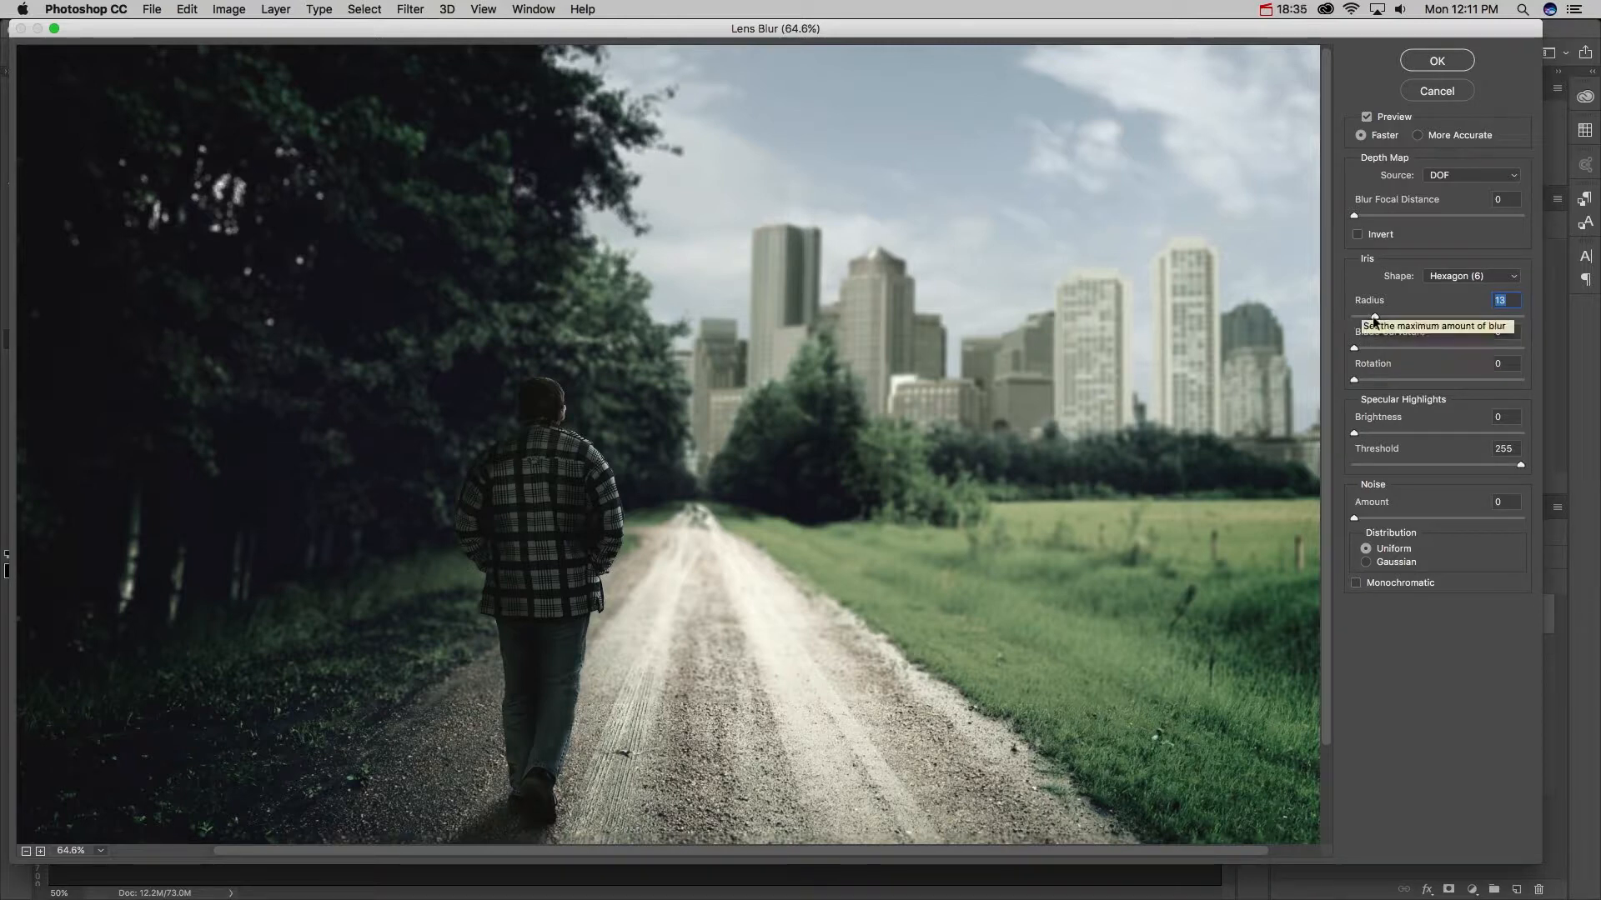
{"action": "left_click_drag", "start_coordinate": [1374, 317], "coordinate": [1368, 317]}
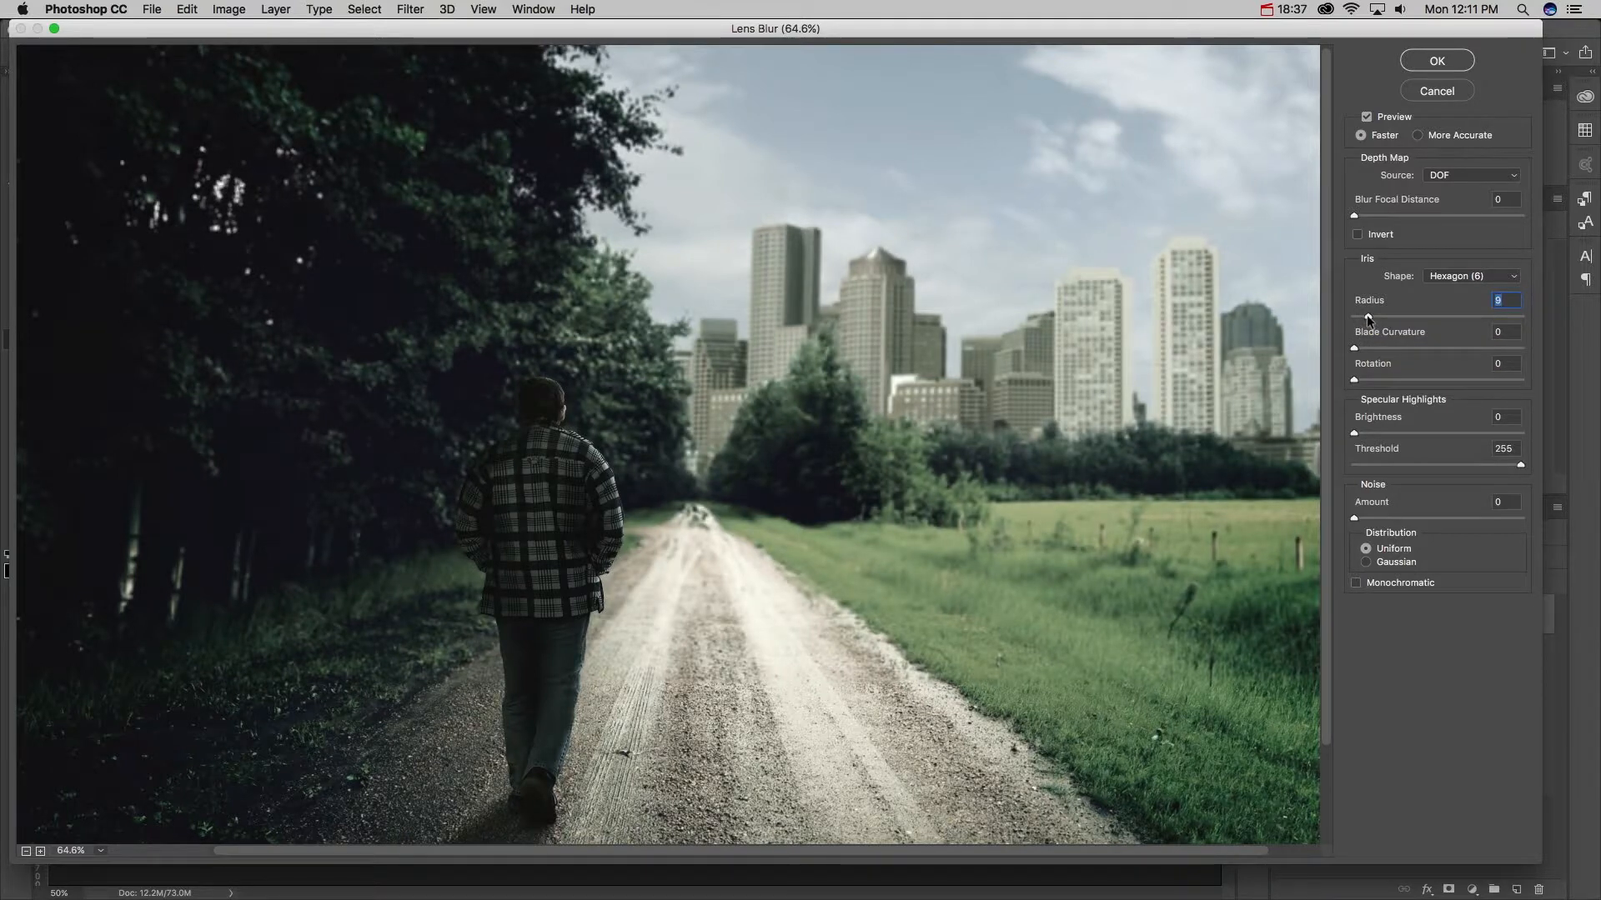
{"action": "left_click_drag", "start_coordinate": [1371, 318], "coordinate": [1372, 319]}
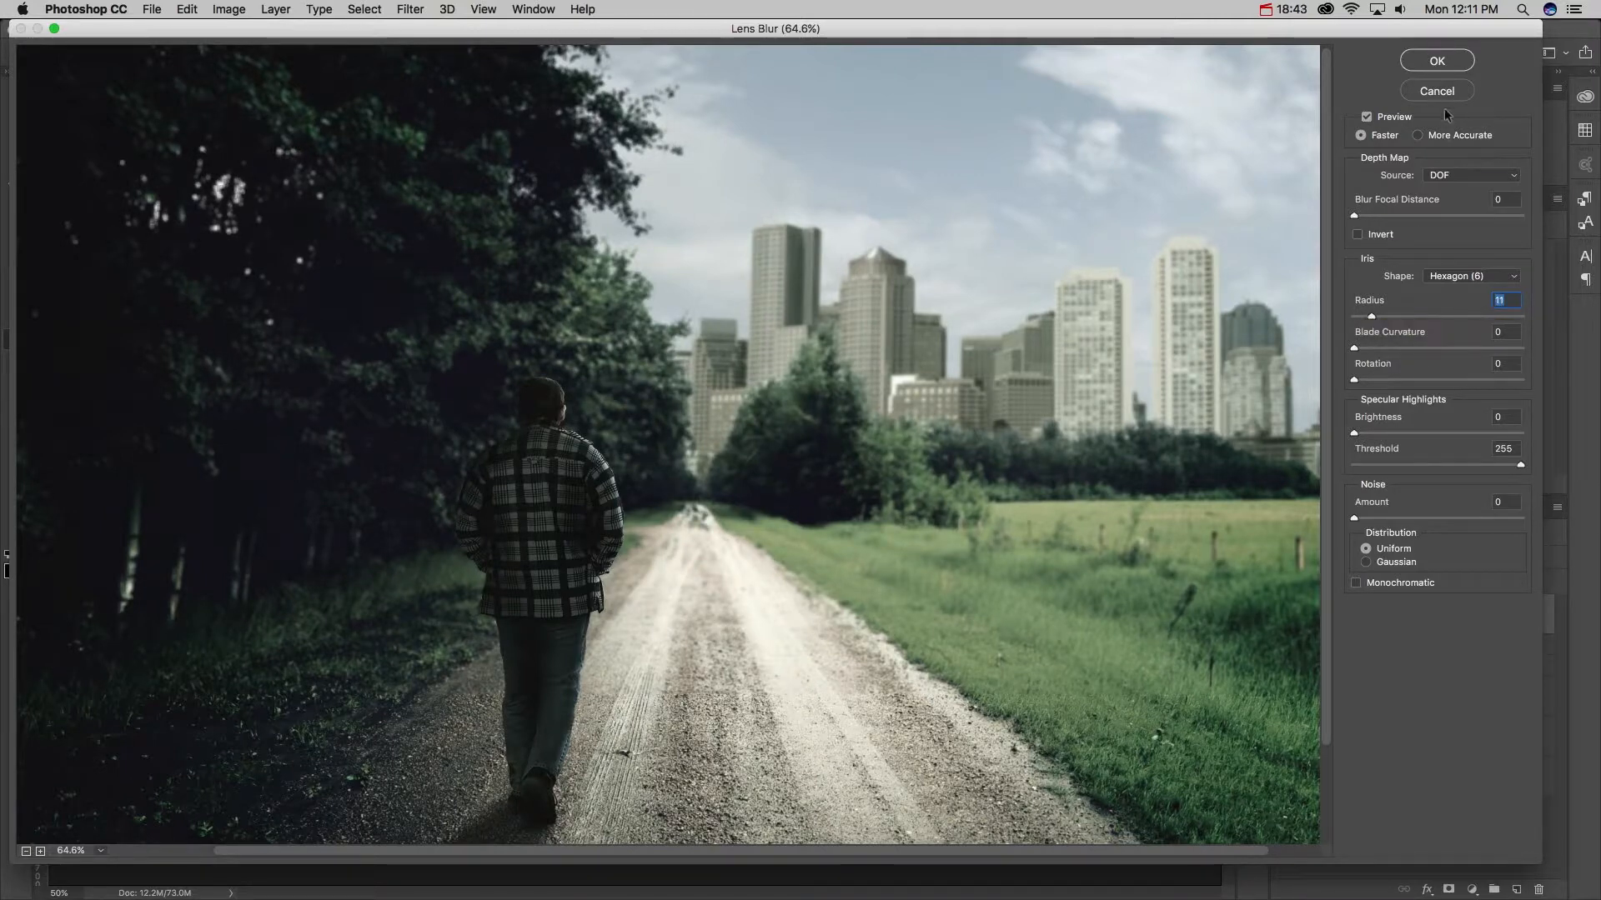
{"action": "left_click", "coordinate": [1436, 65]}
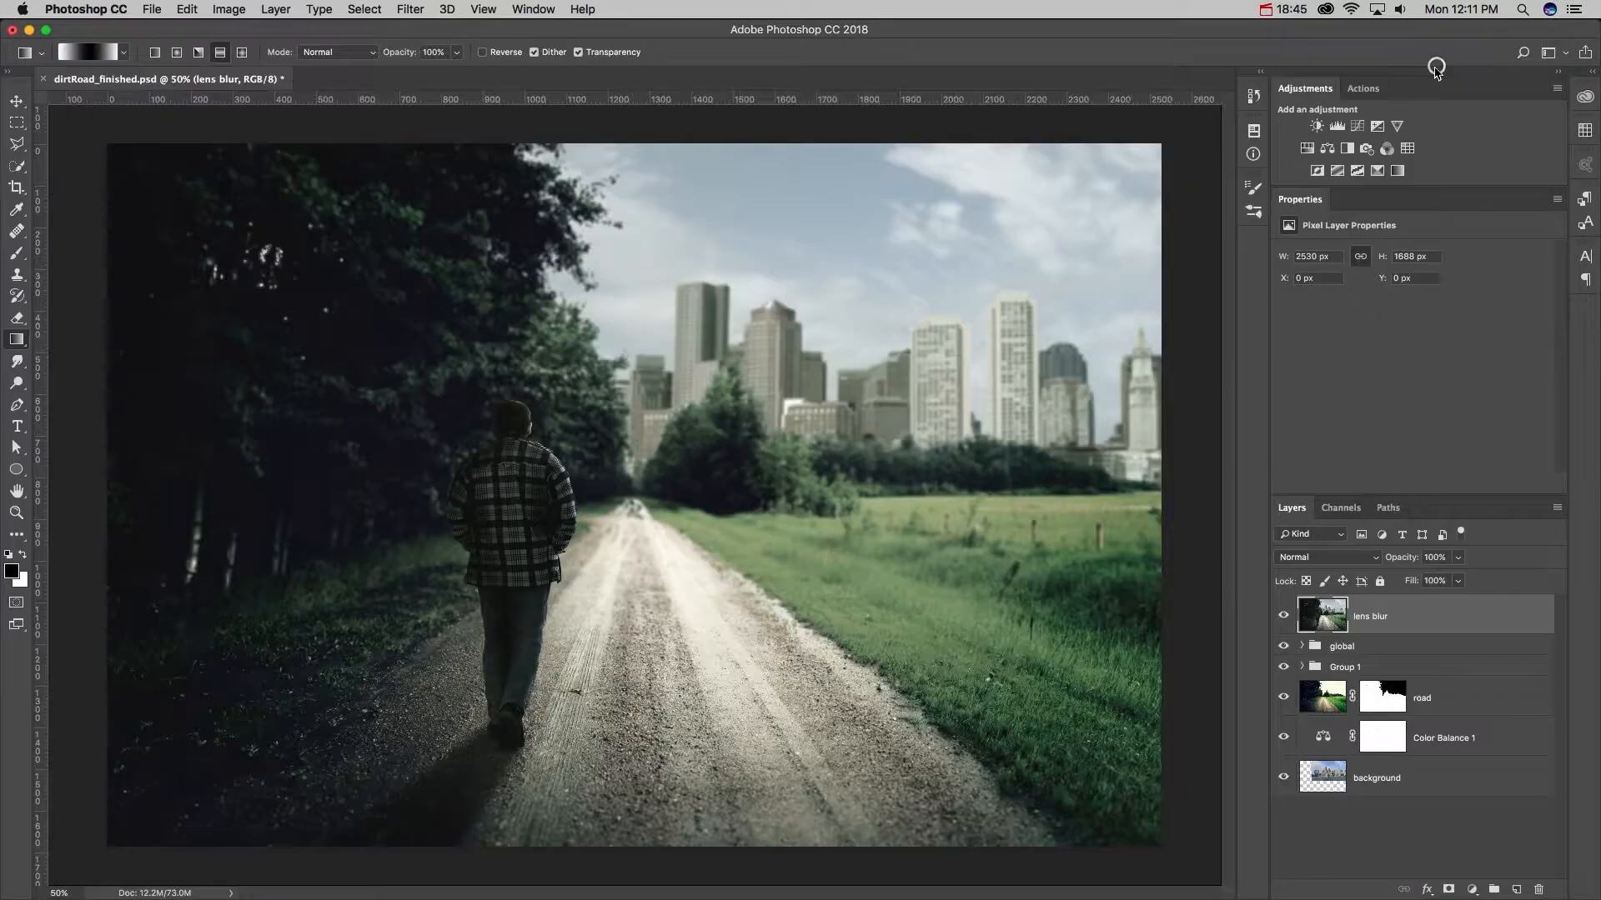